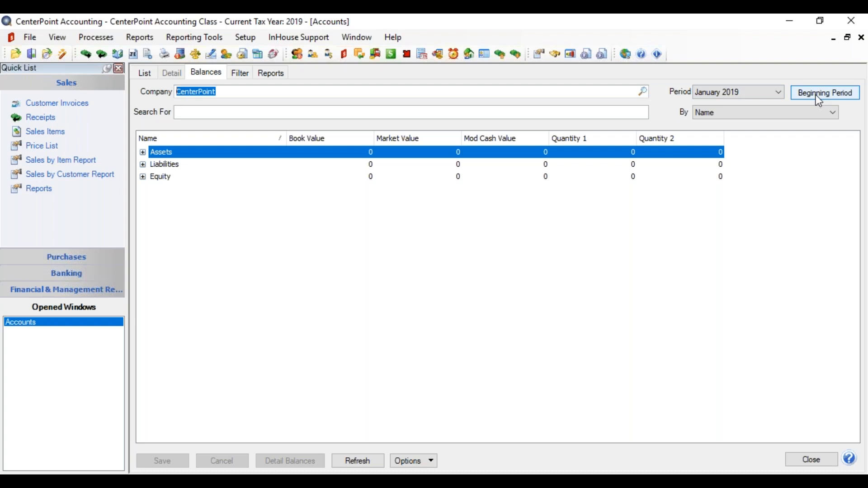
- Switch the account balances to the beginning period and expand all account groups
click(814, 93)
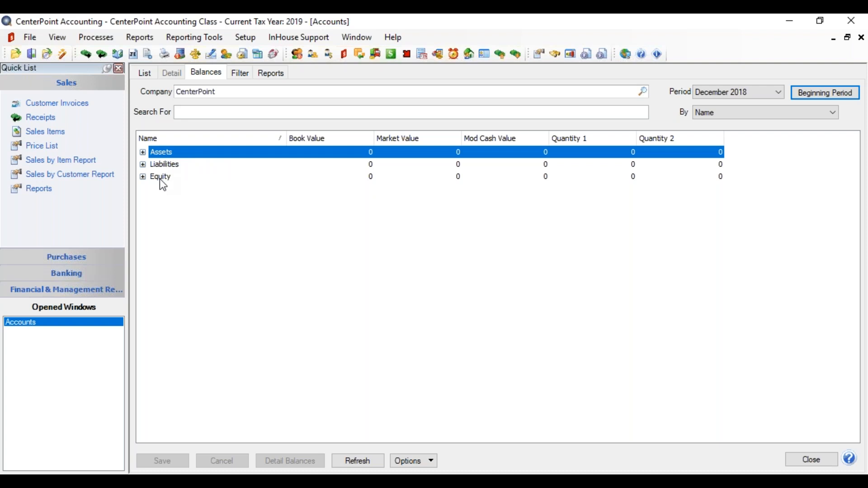
right_click(203, 150)
click(230, 188)
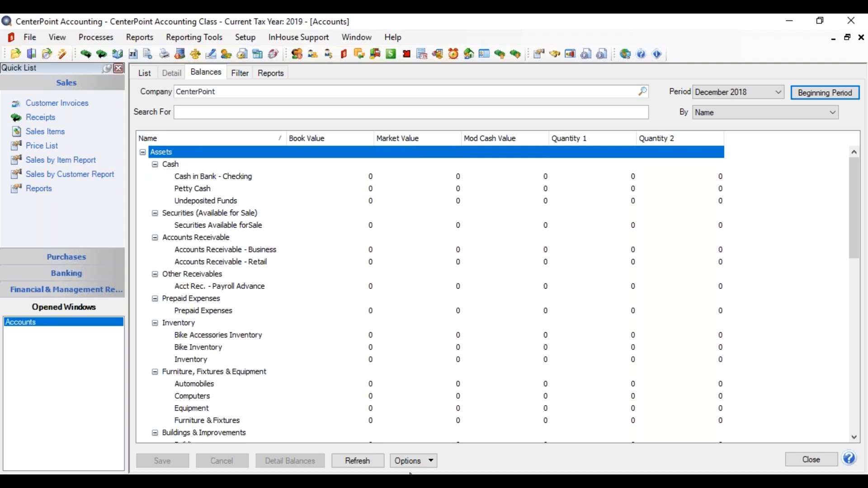
- With Book Values as the entry option, set the book values of Cash in Bank - Checking to 45300.00 and Petty Cash to 150.00
click(423, 466)
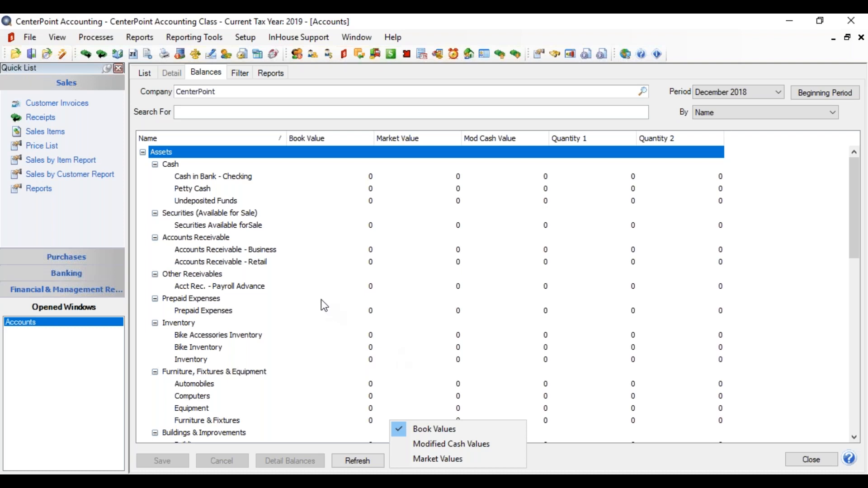
click(342, 176)
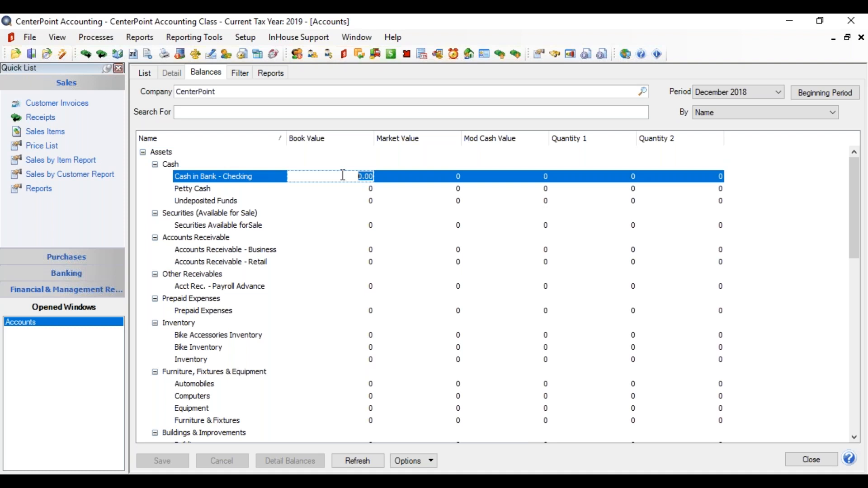
text(453000.00)
key(Tab)
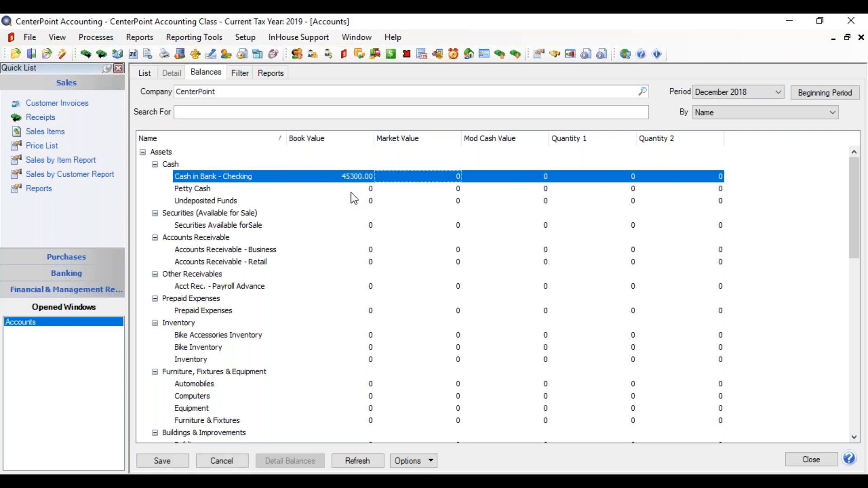
click(352, 190)
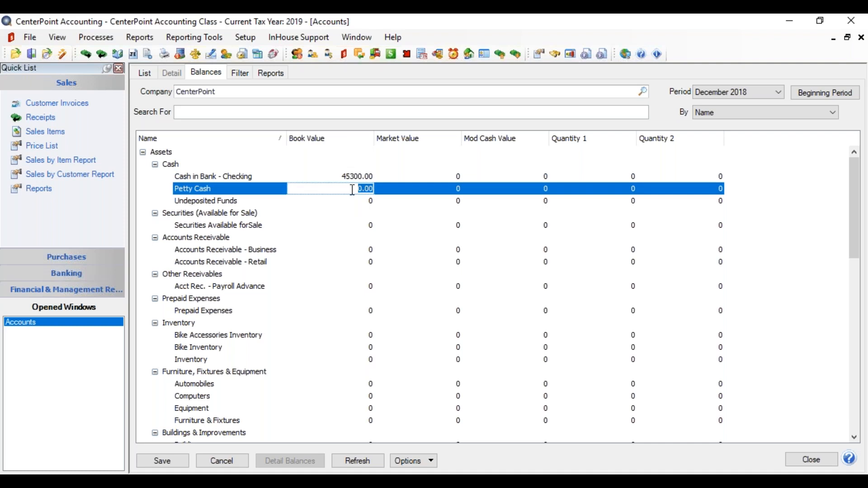
text(150.00)
key(Tab)
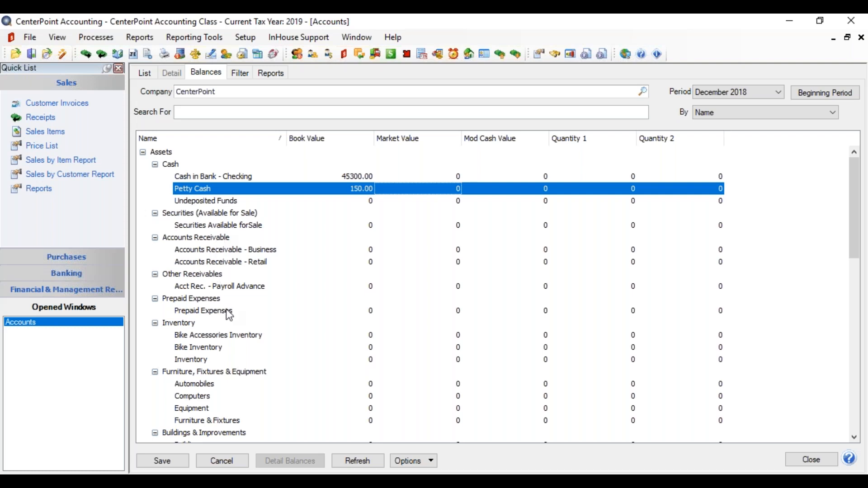
- Look through the remaining asset accounts and the liability accounts in the balances list, down to the Long Term Debt group
drag(861, 219, 841, 256)
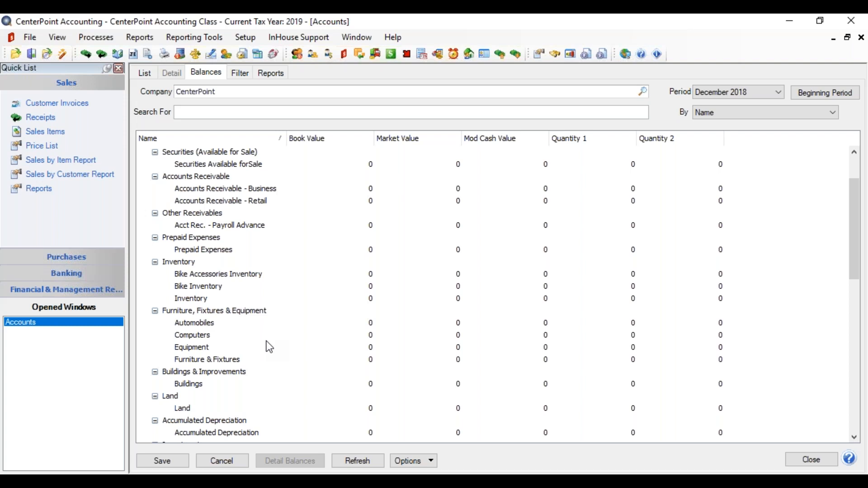
click(353, 324)
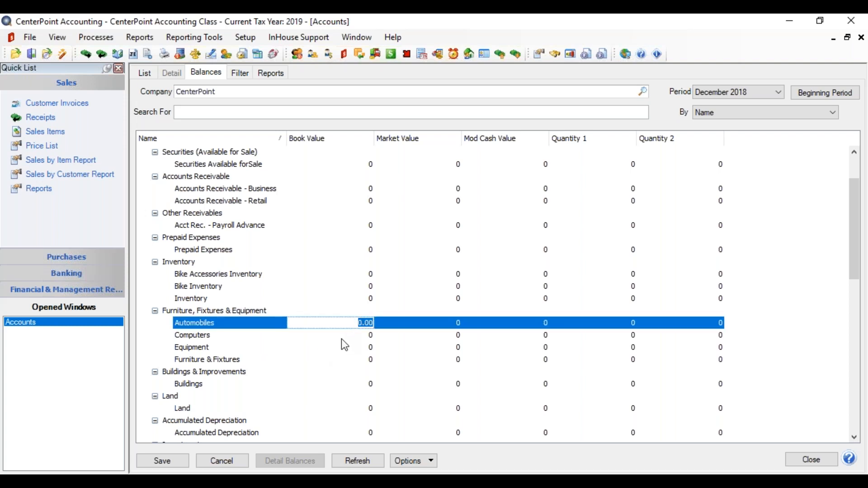
drag(856, 258, 859, 279)
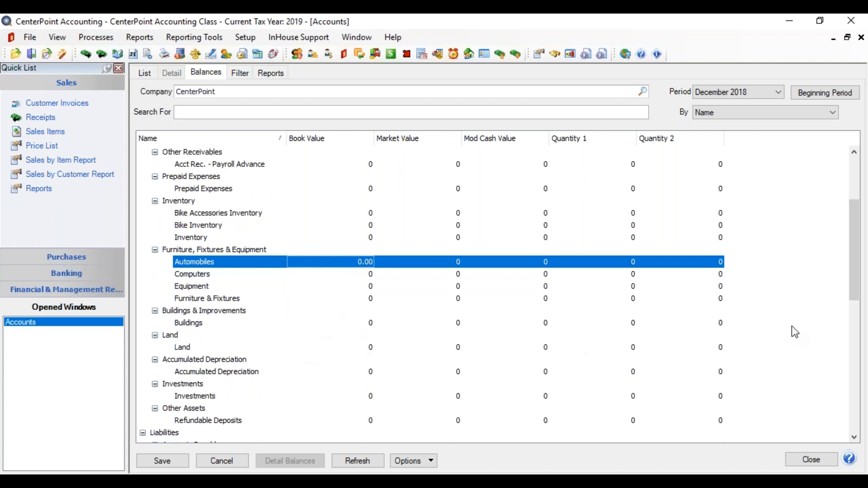
drag(854, 240, 860, 307)
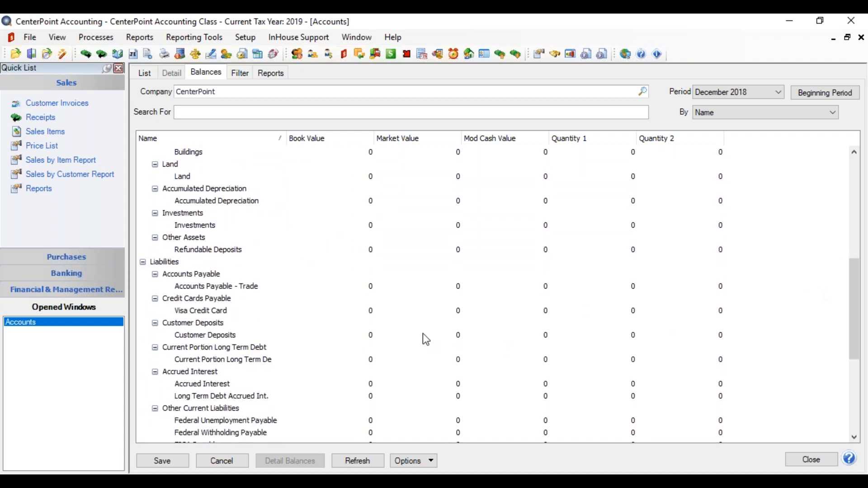
click(185, 275)
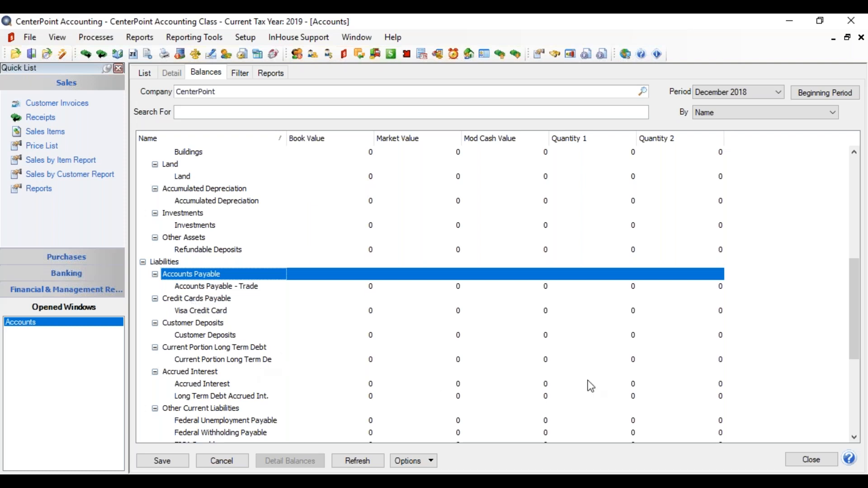
drag(853, 283, 855, 294)
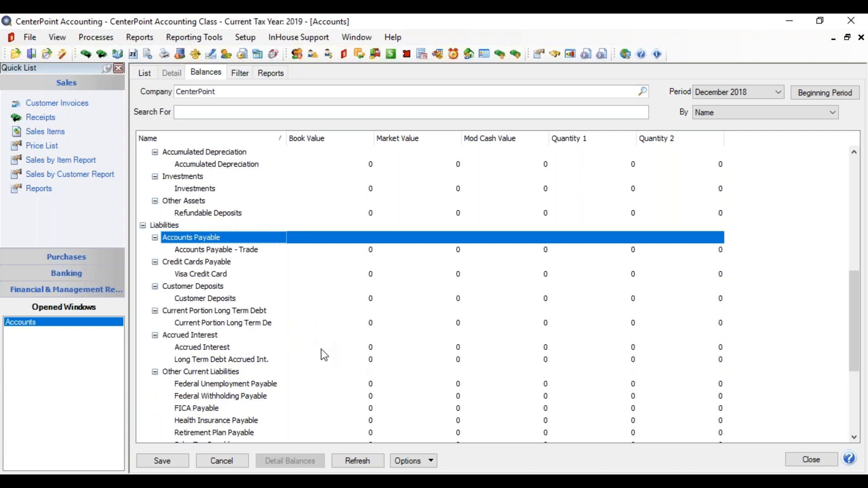
drag(855, 294, 864, 337)
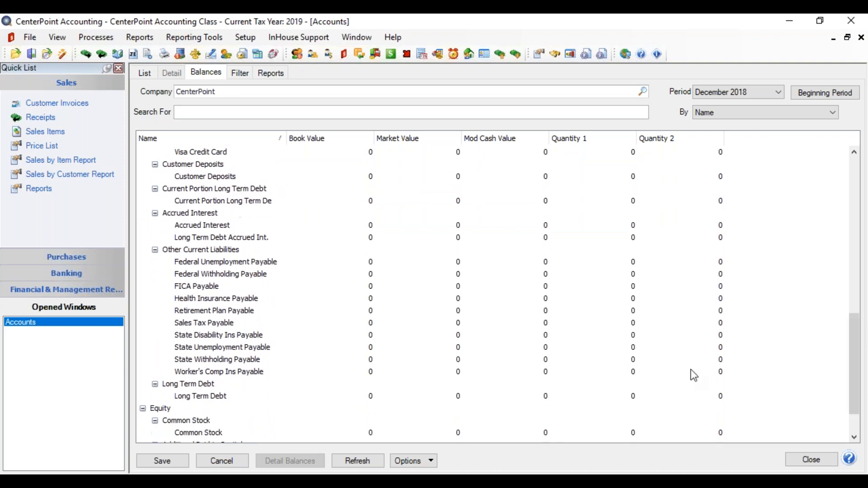
- Set the book value of the Long Term Debt liability account to 50000.00
click(328, 398)
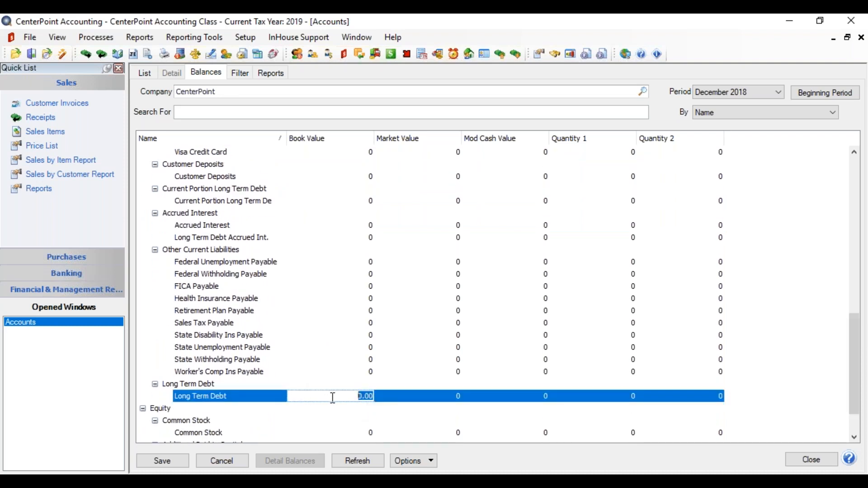
text(50000.00)
key(Tab)
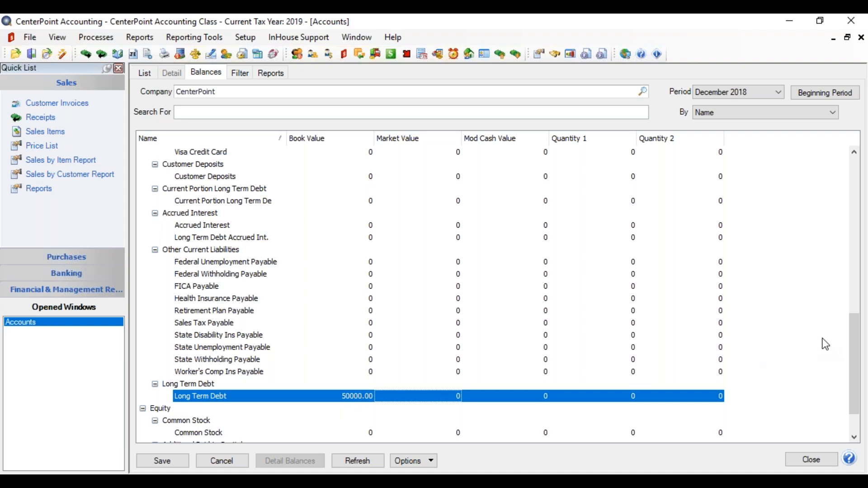
- Set the book value of the Common Stock equity account to 100000 and save the account balances
drag(853, 331, 853, 346)
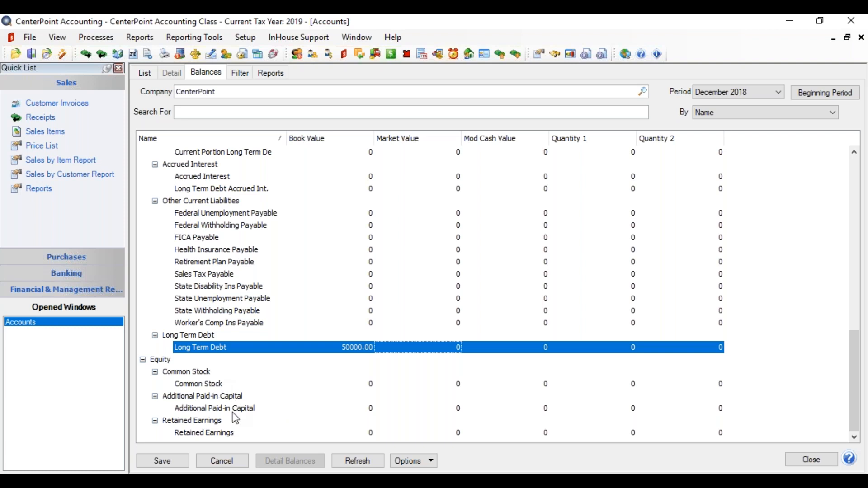
click(357, 384)
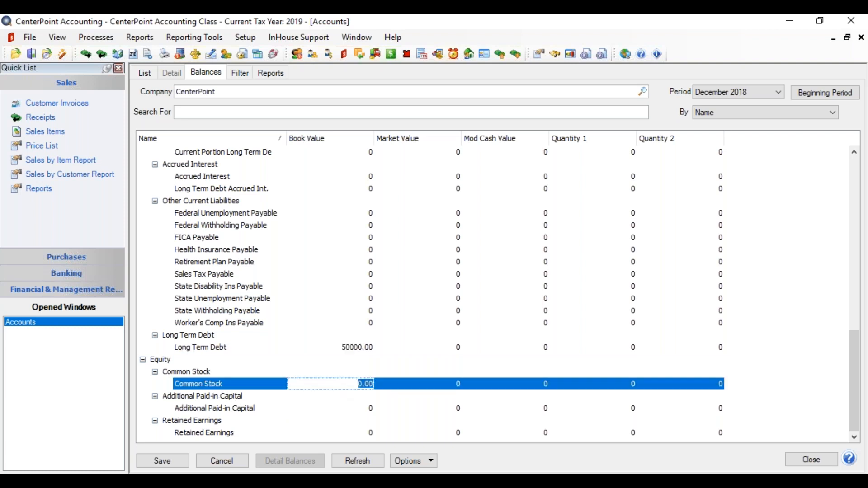
text(100000)
key(Tab)
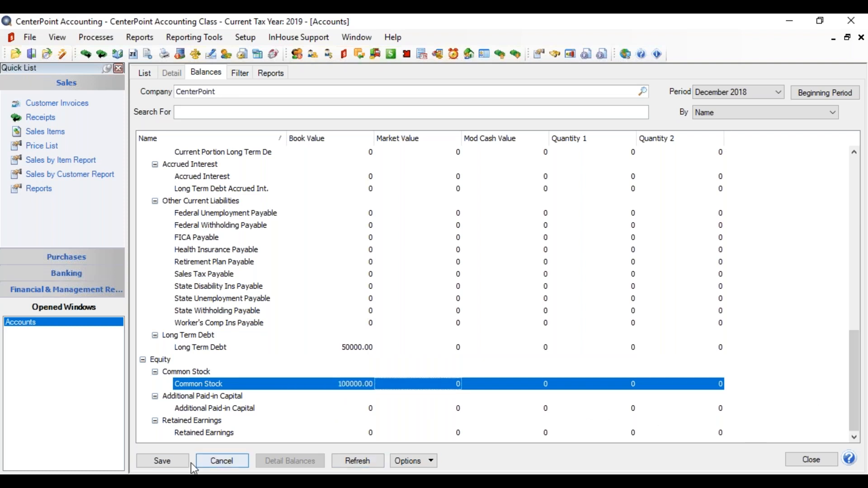
click(177, 461)
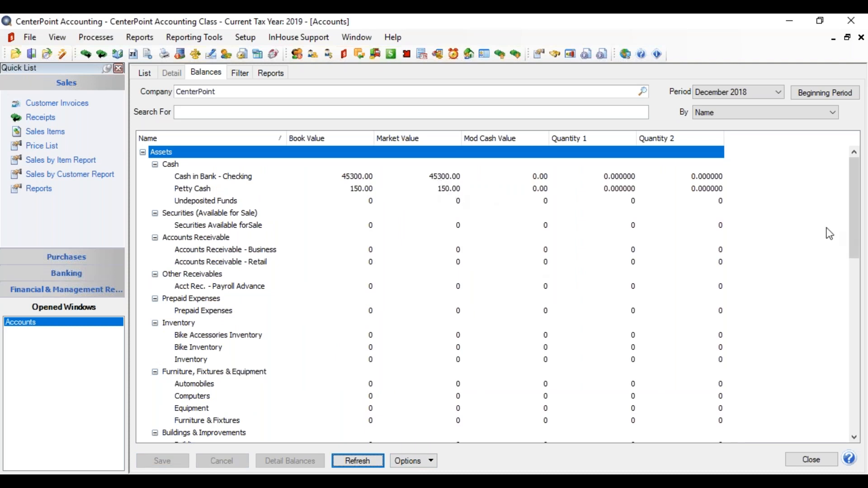
- Switch balance entry to Market Values and open the market value of Securities Available forSale for editing
drag(850, 214, 866, 263)
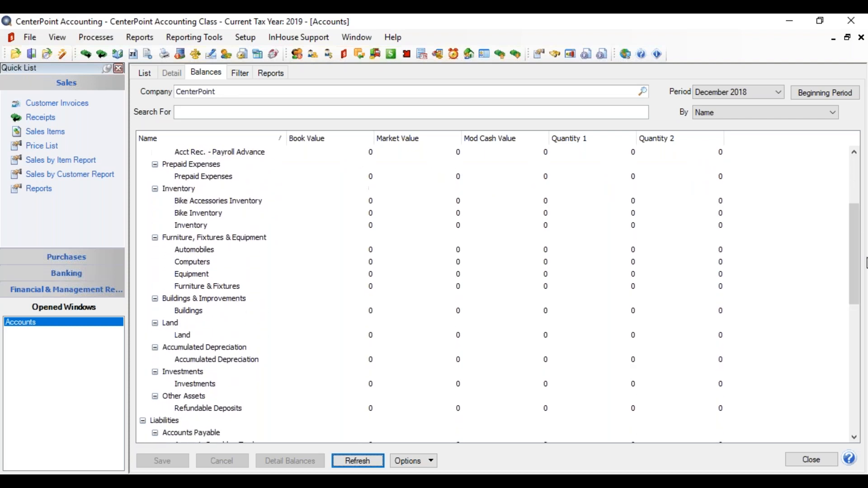
click(428, 461)
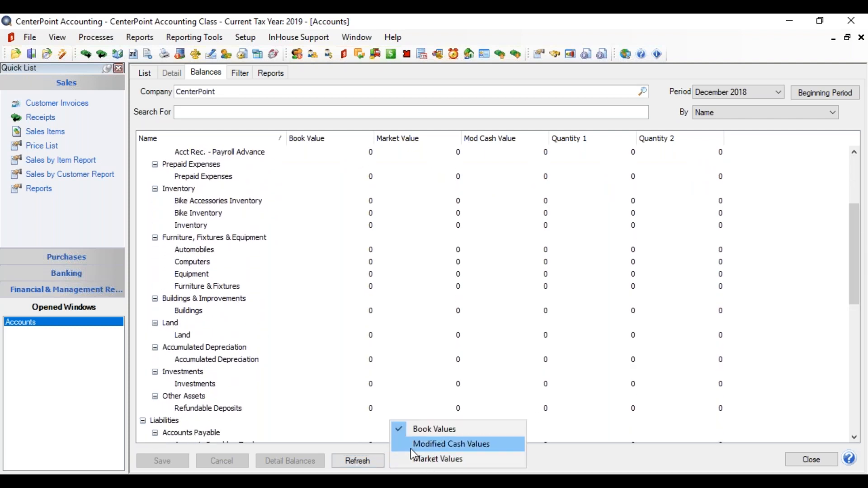
click(403, 458)
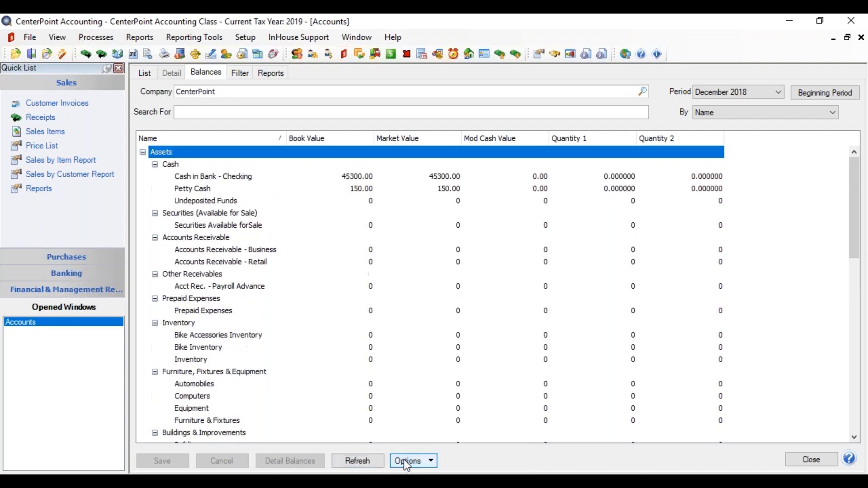
click(445, 225)
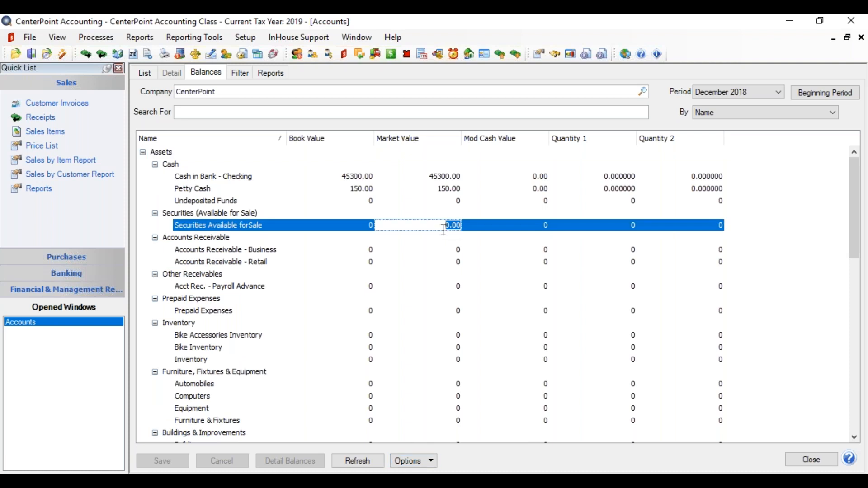
- Close the Accounts window and open the balances of the Fixed Assets setup
click(802, 461)
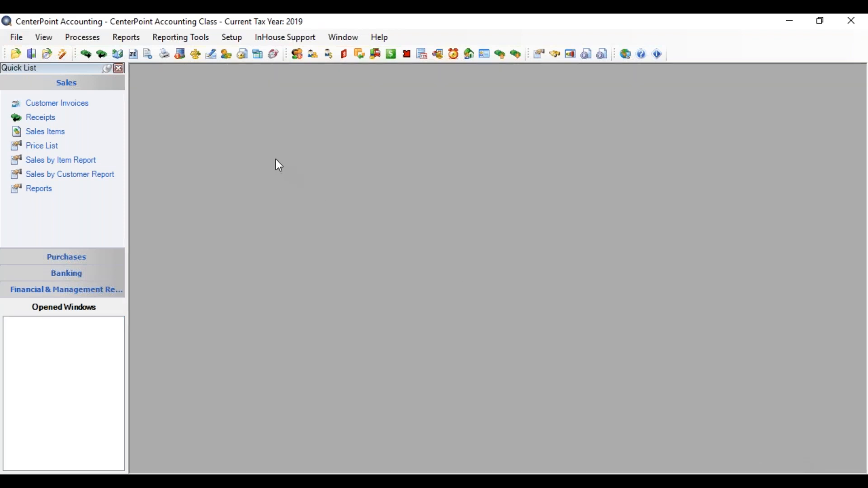
click(233, 41)
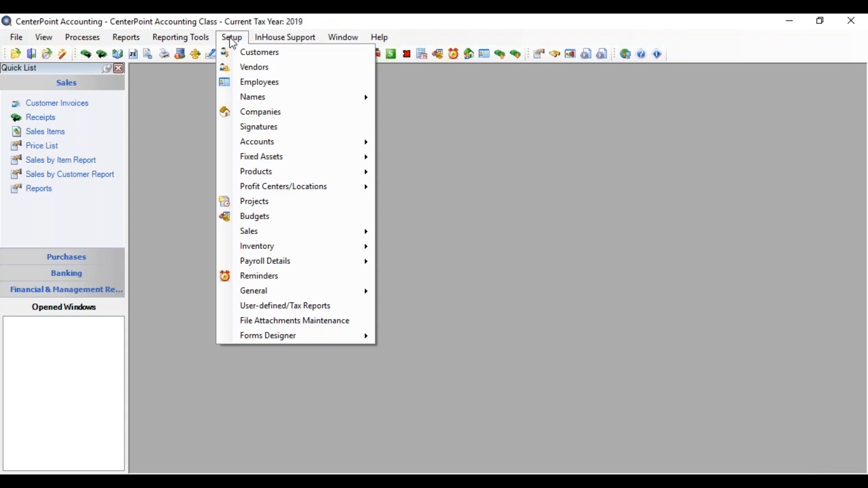
mouse_move(355, 158)
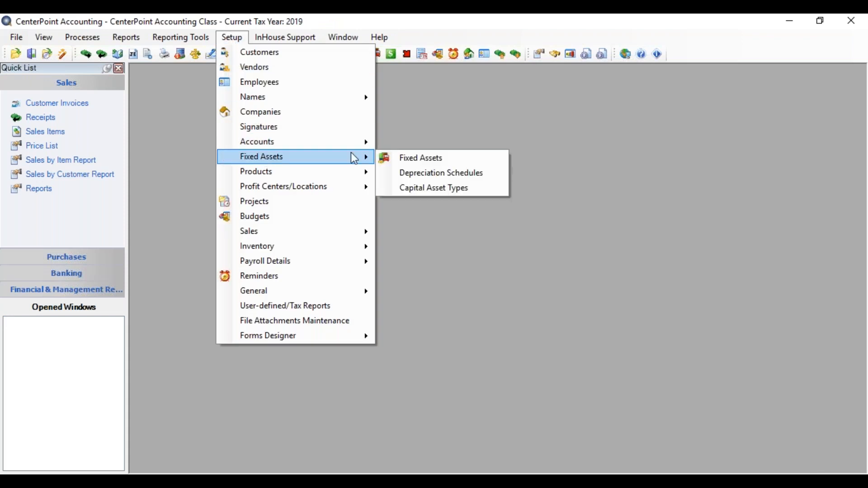
click(405, 156)
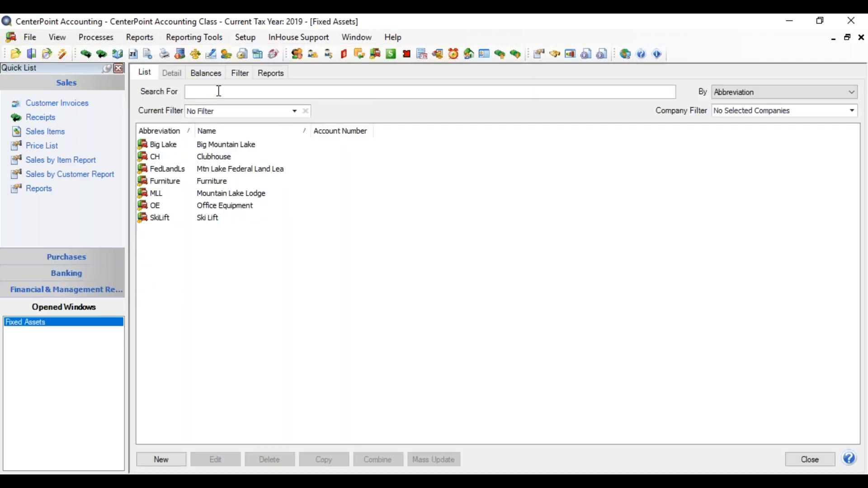
click(206, 74)
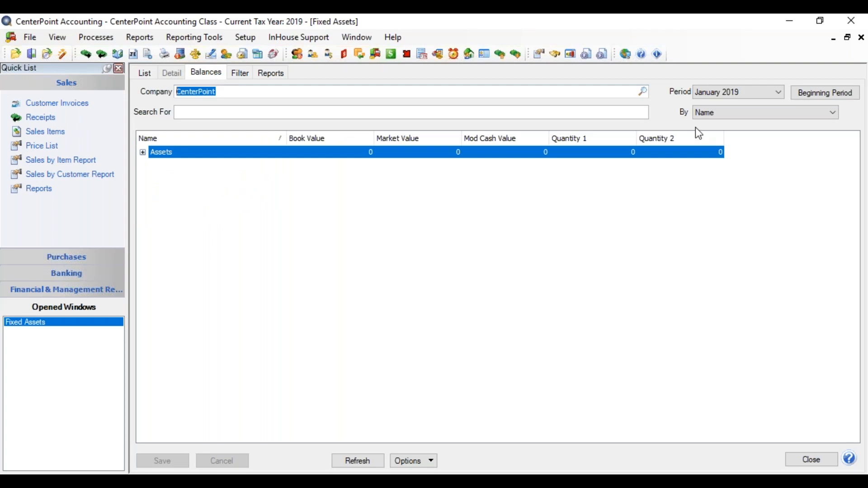
- Switch the fixed asset balances to the beginning period and expand all asset groups
click(814, 93)
right_click(260, 154)
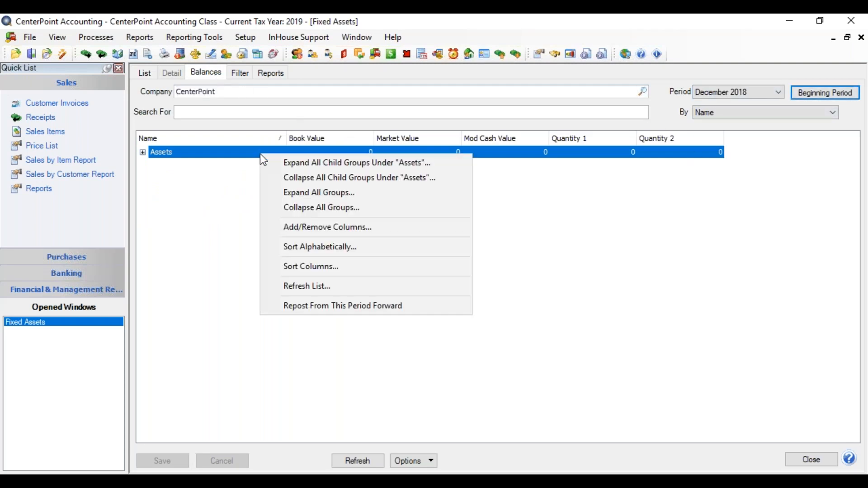
click(333, 192)
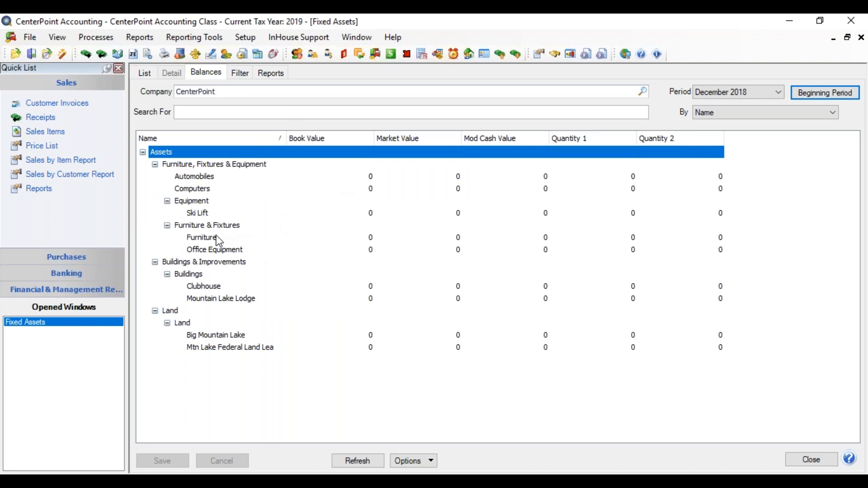
- Set the book value of the Furniture fixed asset to 120000.00
click(341, 235)
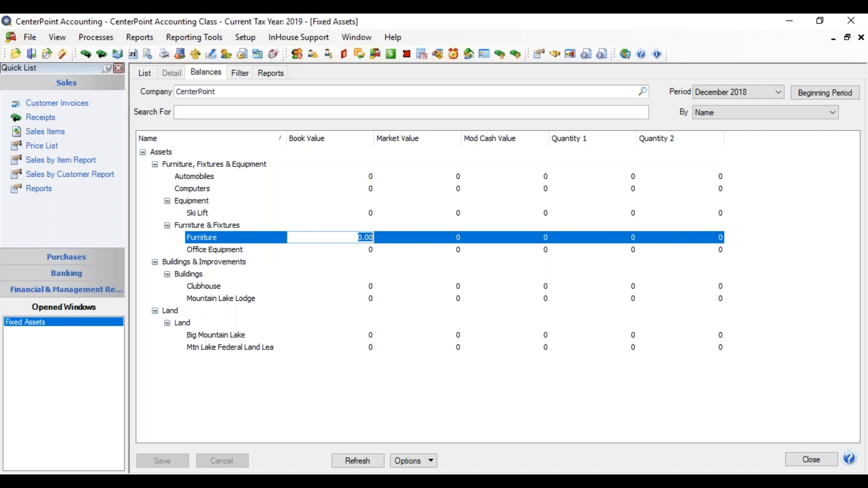
text(120000.00)
key(Tab)
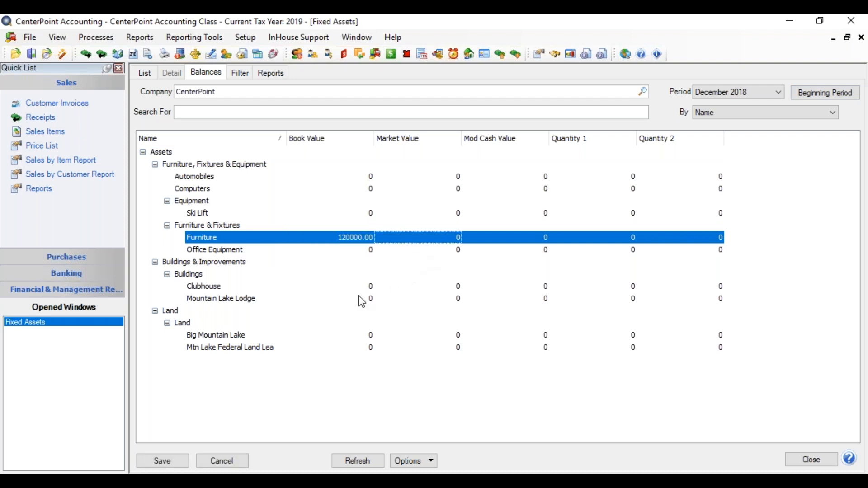
- Set the book value of the Clubhouse under Buildings to 350000
click(333, 290)
text(350.000)
key(BackSpace)
key(BackSpace)
key(BackSpace)
key(BackSpace)
text(0000)
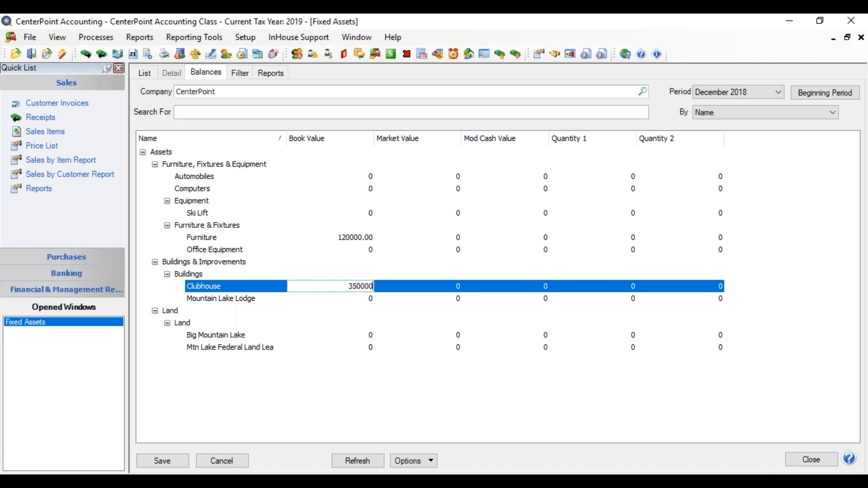
key(Tab)
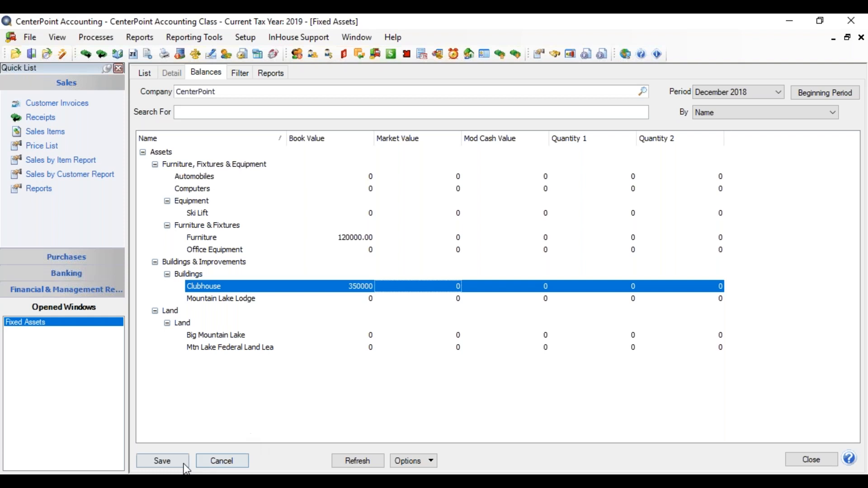
- Save and close the beginning fixed asset balances, and open the setup list of sales items
click(178, 466)
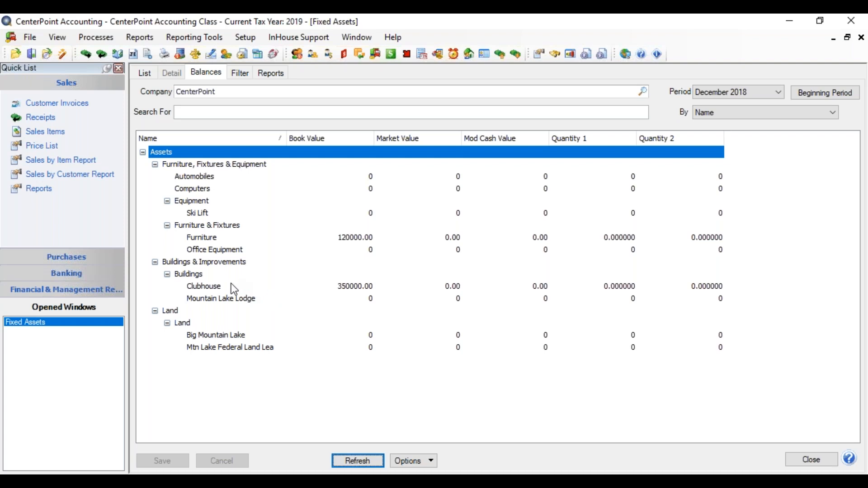
click(810, 460)
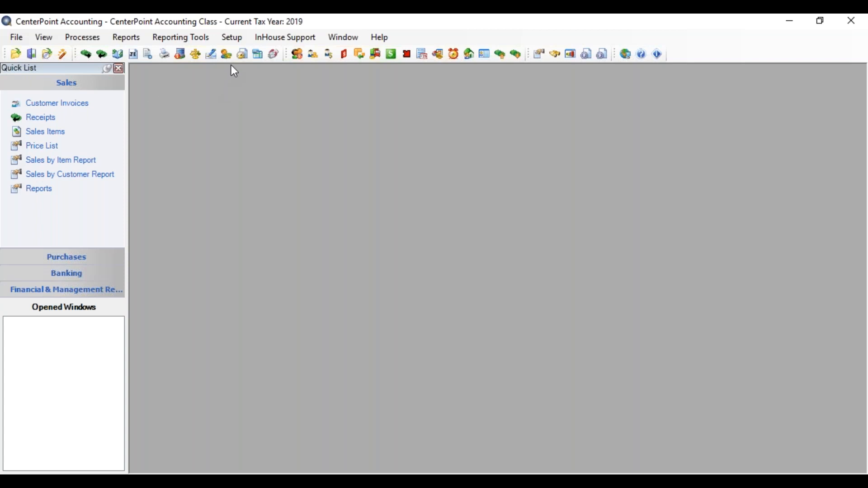
click(239, 39)
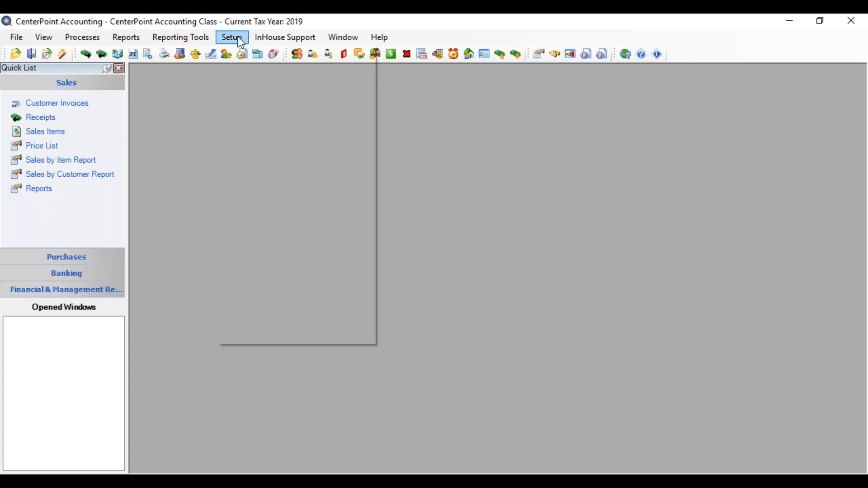
mouse_move(291, 232)
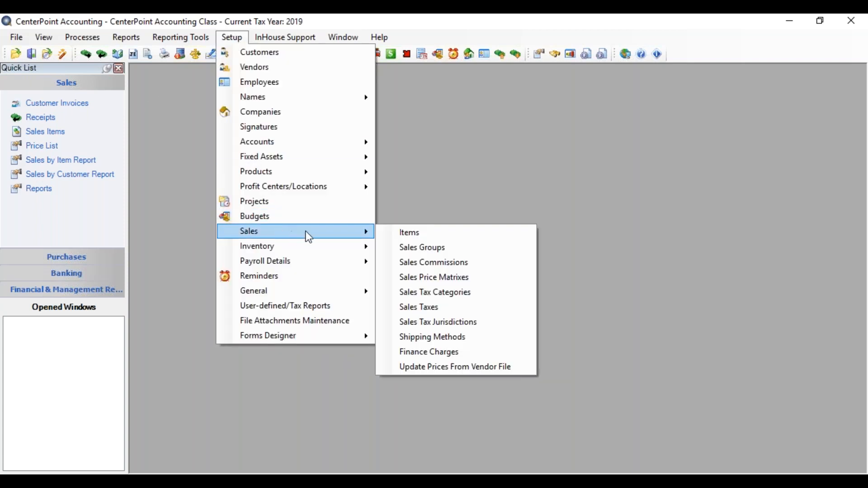
click(386, 232)
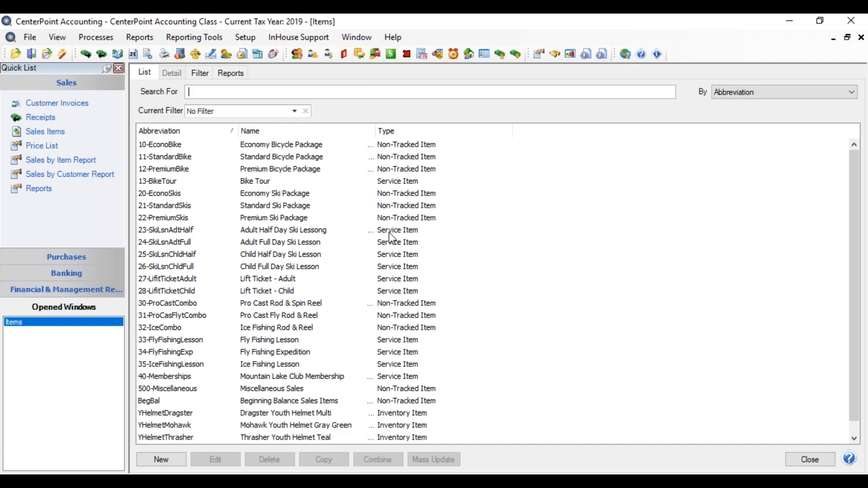
- Review the general information and account assignments of the BegBal sales item, and save the item
click(185, 403)
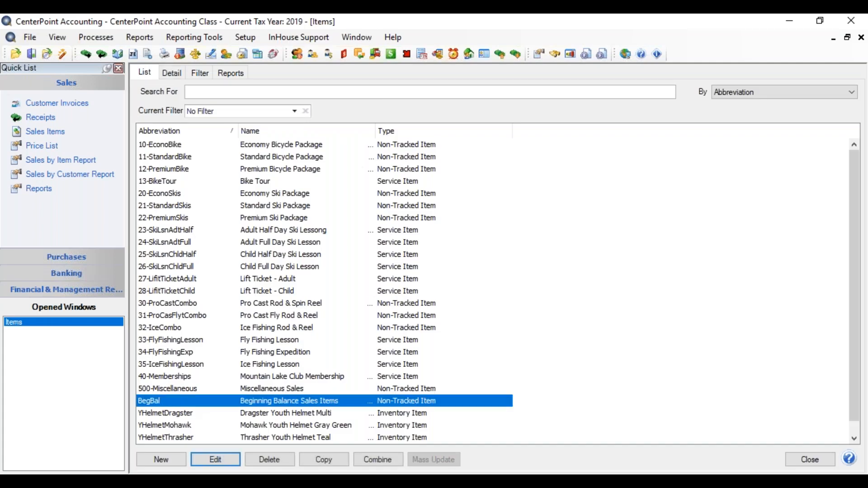
click(216, 459)
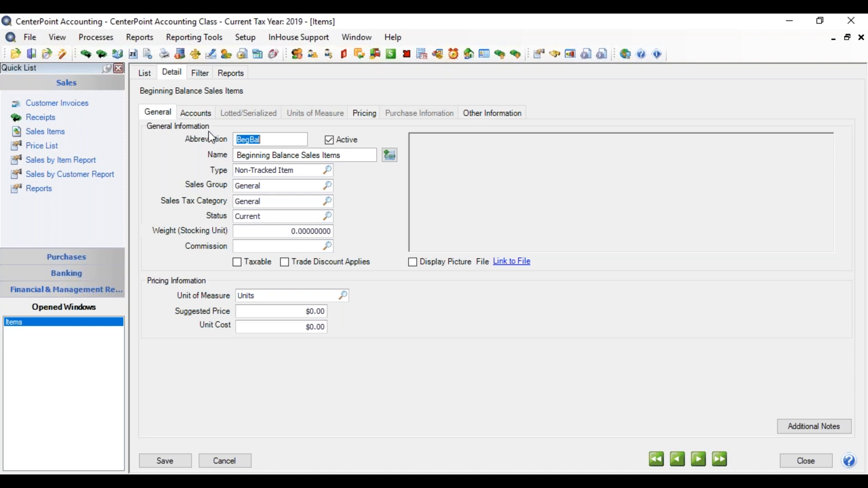
click(199, 112)
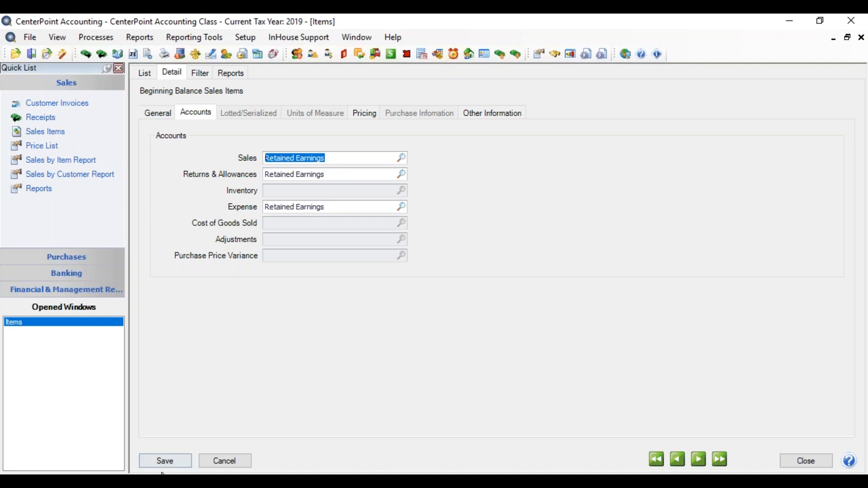
click(172, 460)
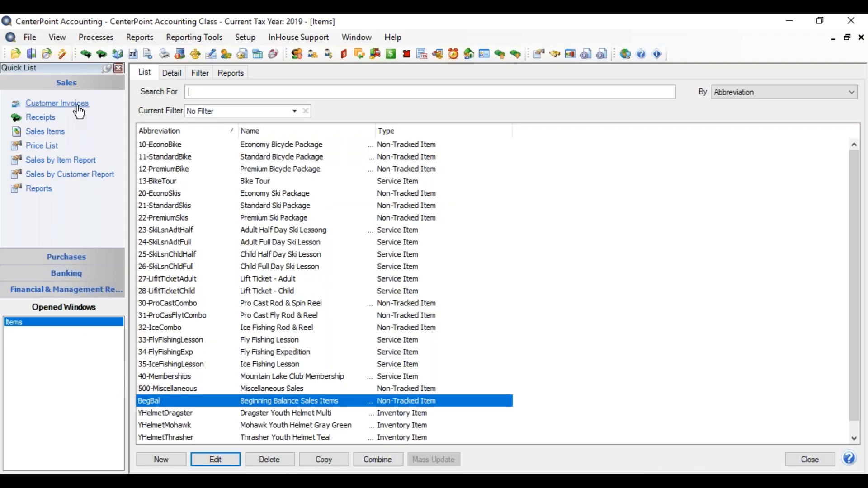
- Start a customer invoice for the CenterPoint company and select the customer by name
click(86, 37)
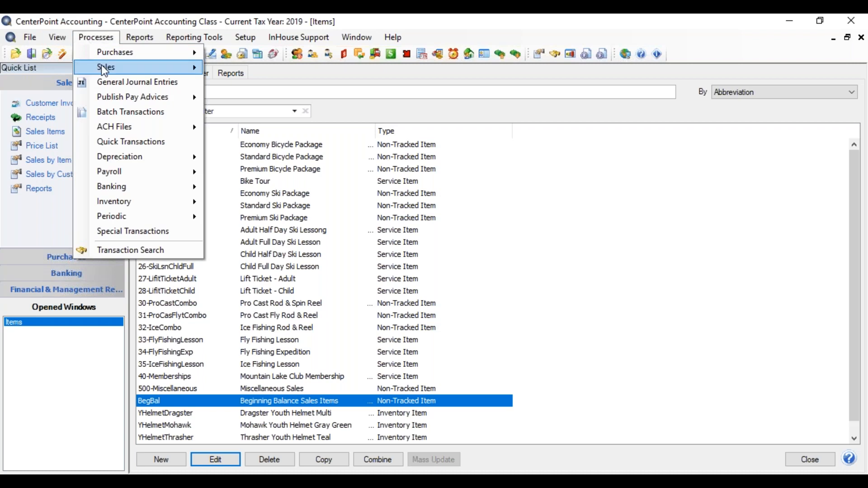
mouse_move(104, 67)
click(241, 115)
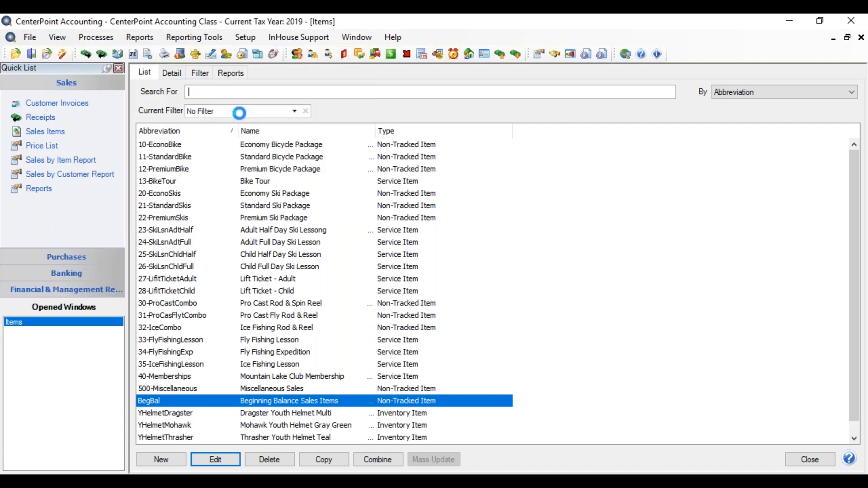
click(231, 125)
text(ford)
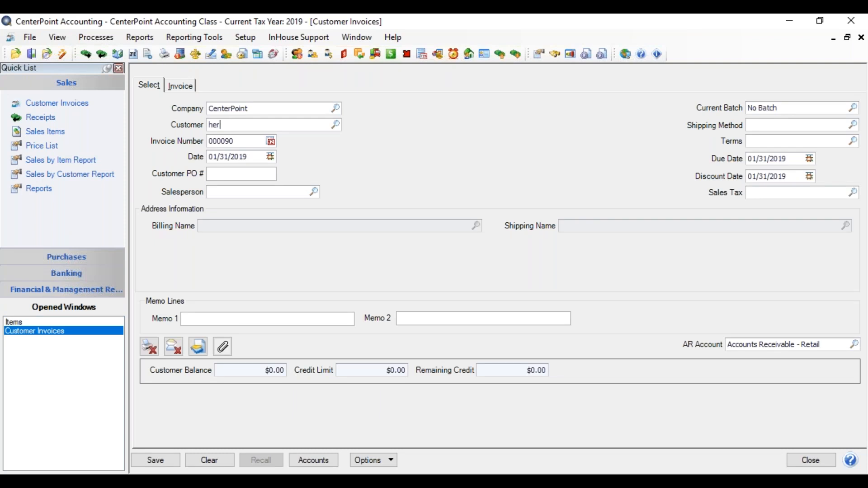
key(Tab)
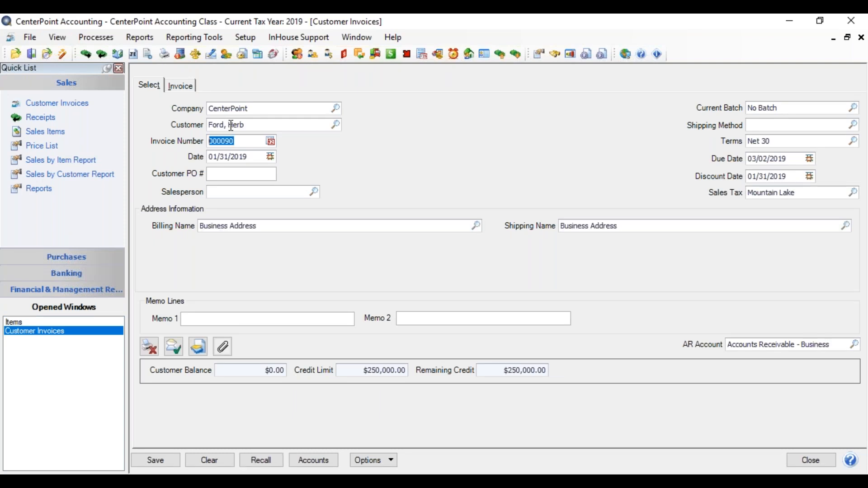
- Set the customer invoice date to 12/31/2018
click(248, 157)
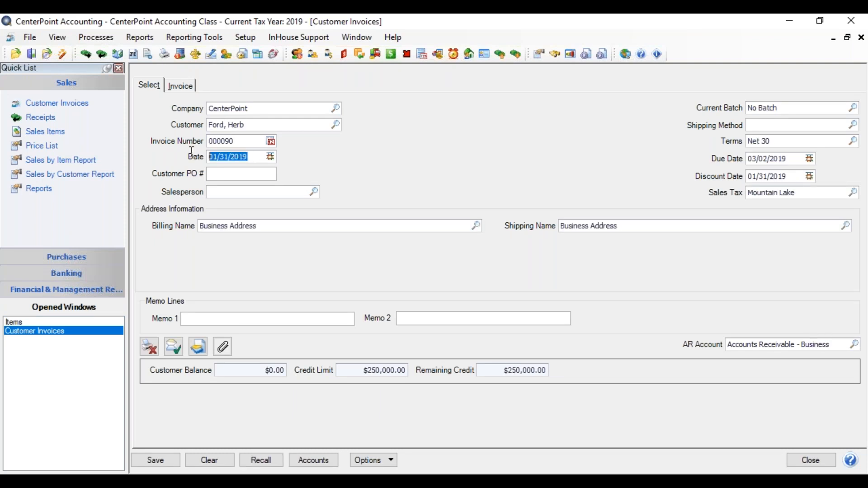
text(1)
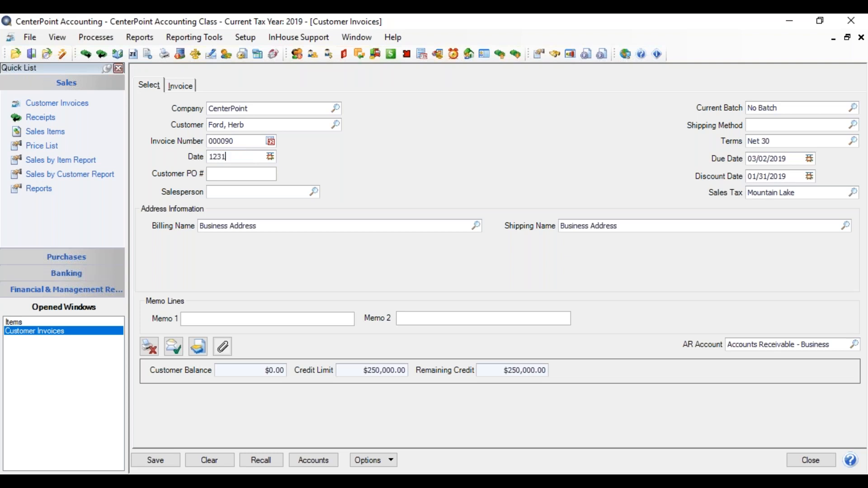
text(2/31/2018)
key(Tab)
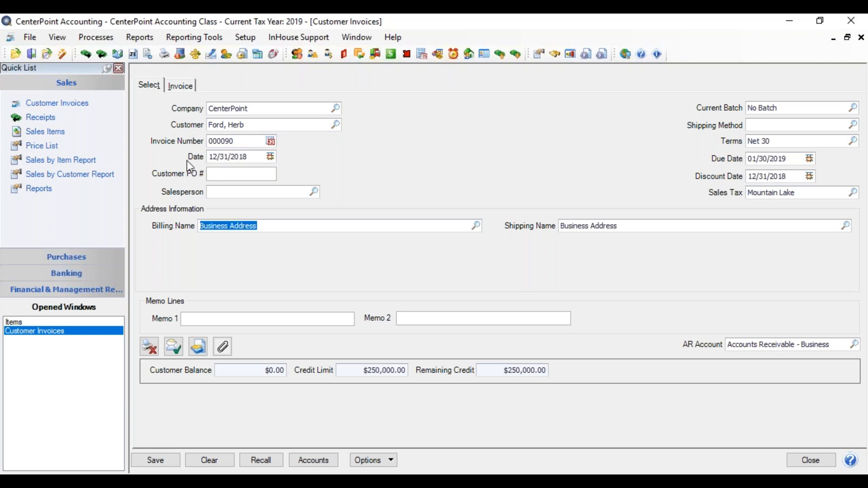
- Add the Beginning Balance Sales Items item to the customer invoice lines with a shipped quantity of 1
click(185, 86)
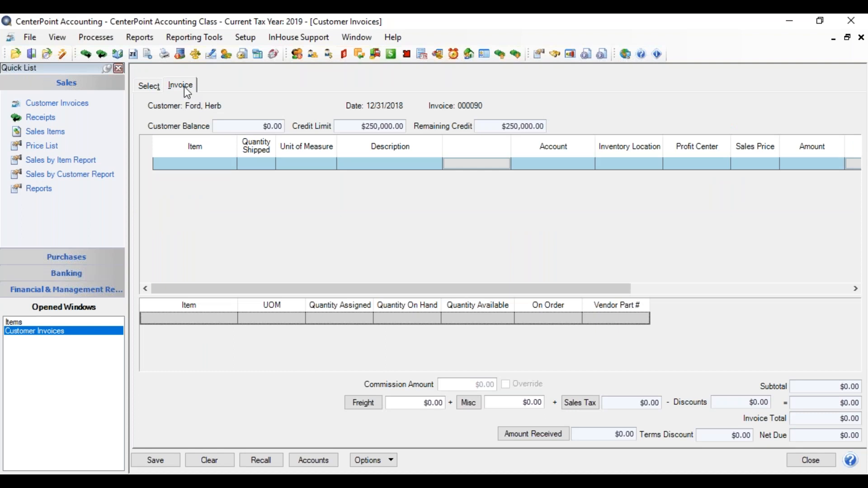
click(162, 164)
text(beg)
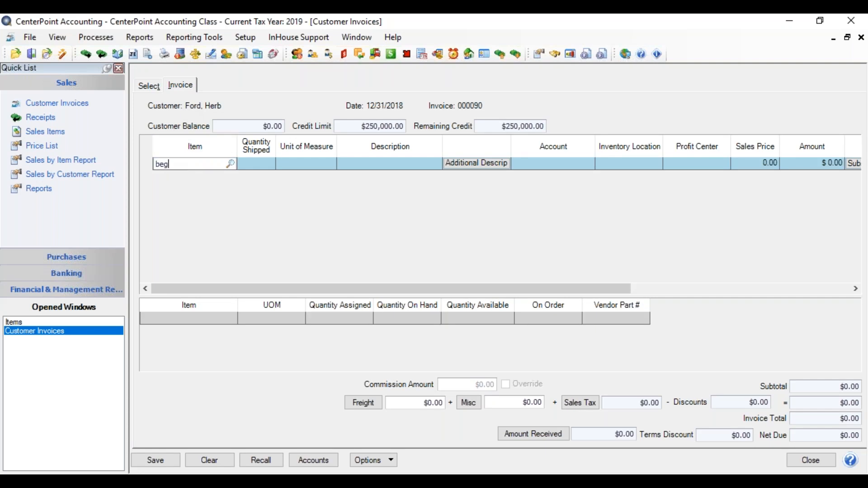
key(Tab)
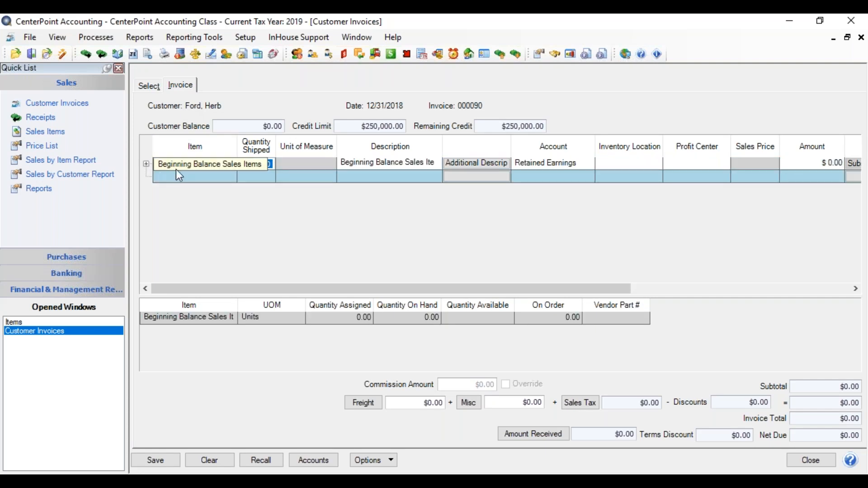
key(Tab)
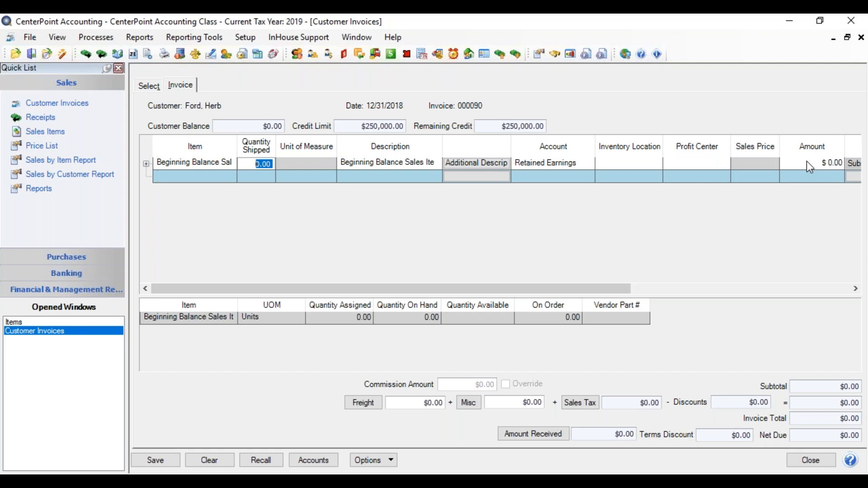
text(1)
key(Tab)
- Set the invoice line amount to 580.00, and save and close the customer invoice
click(807, 165)
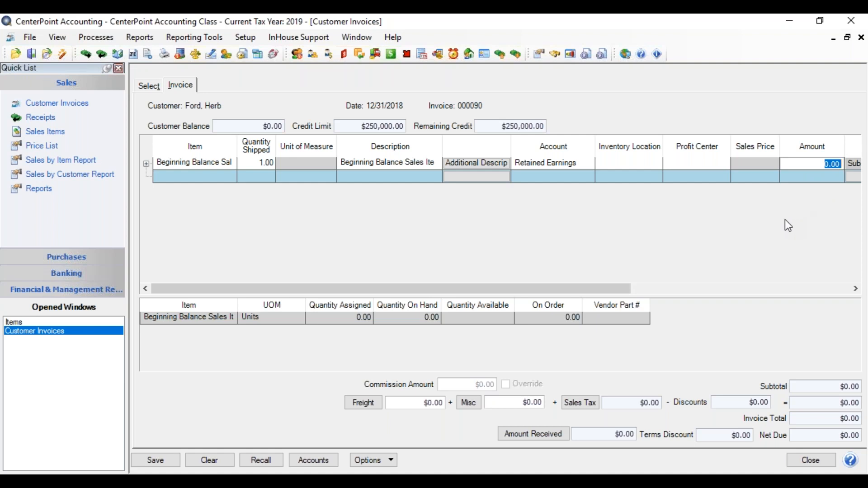
text(580.00)
key(Tab)
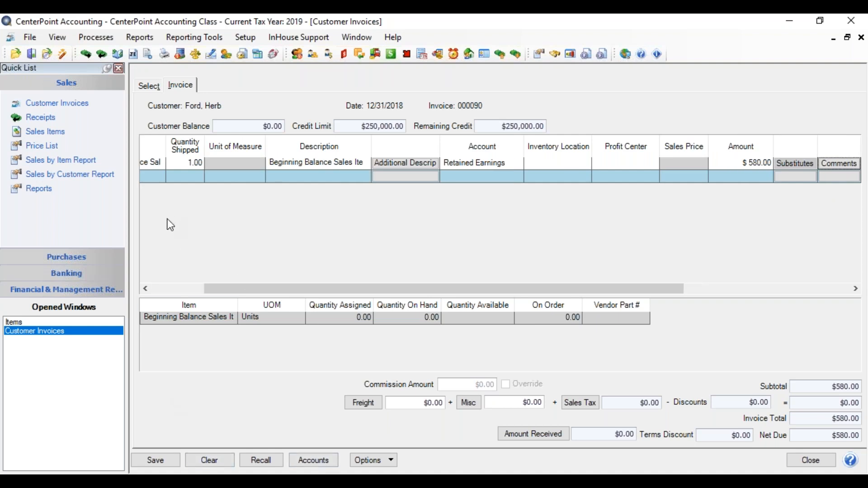
click(168, 458)
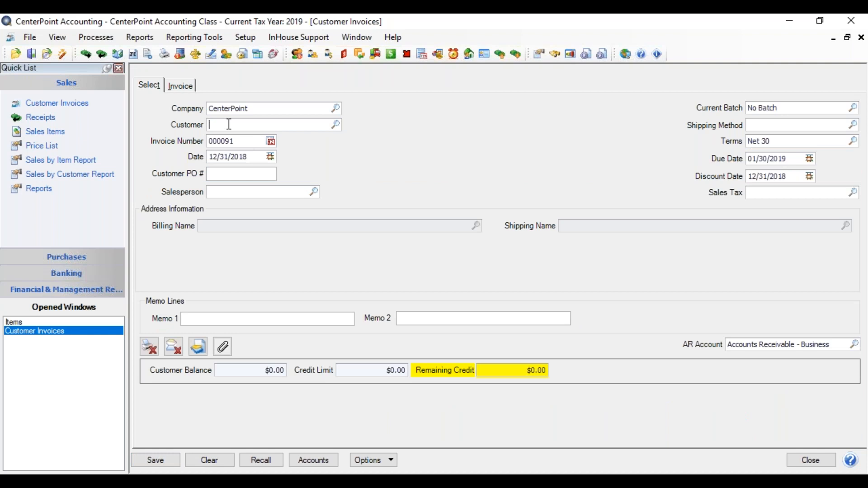
click(798, 462)
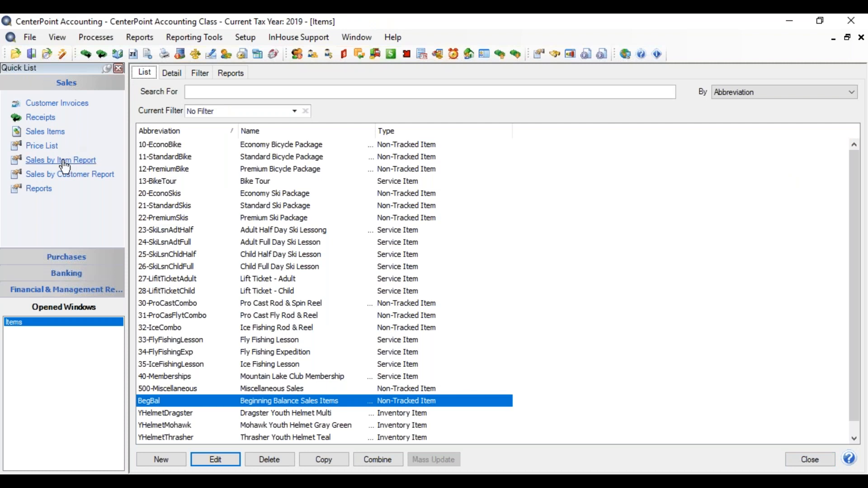
- Start a vendor invoice (A/P) and select RW Broadband as the vendor
click(64, 257)
click(59, 120)
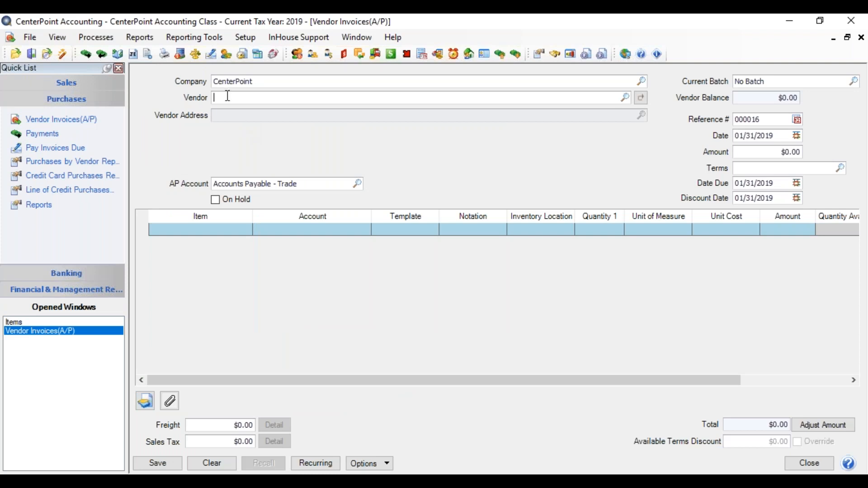
text(rw)
key(Tab)
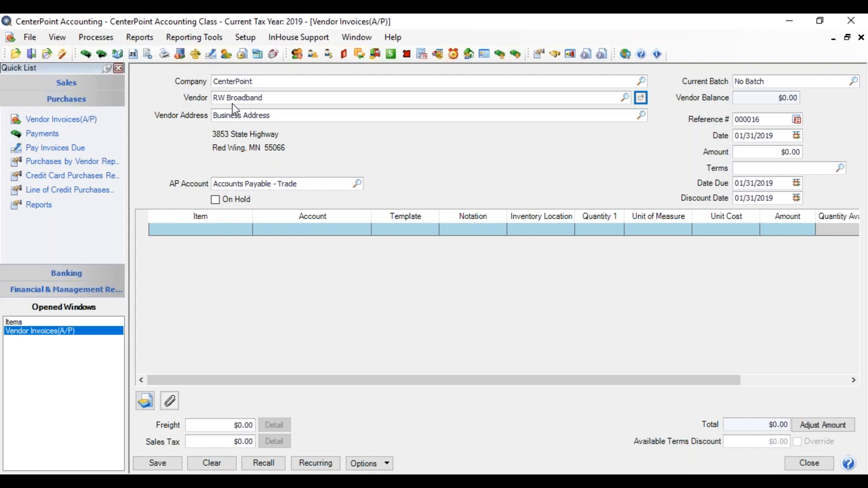
click(267, 230)
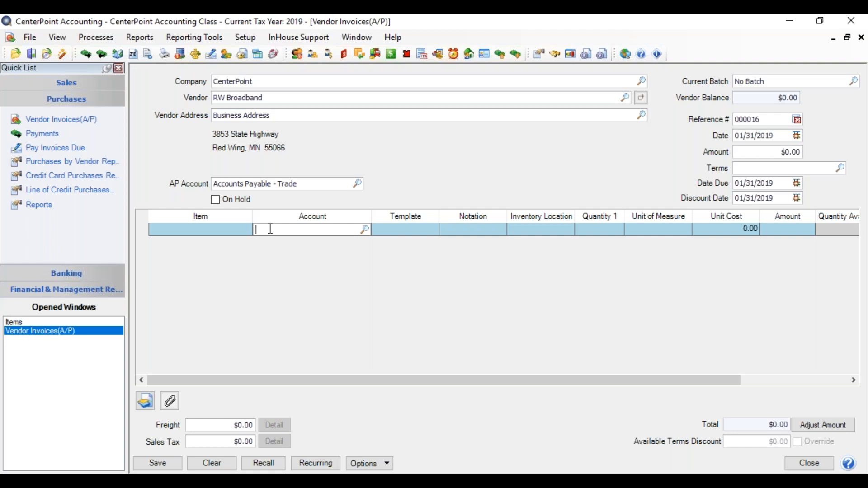
text(begbal)
key(Tab)
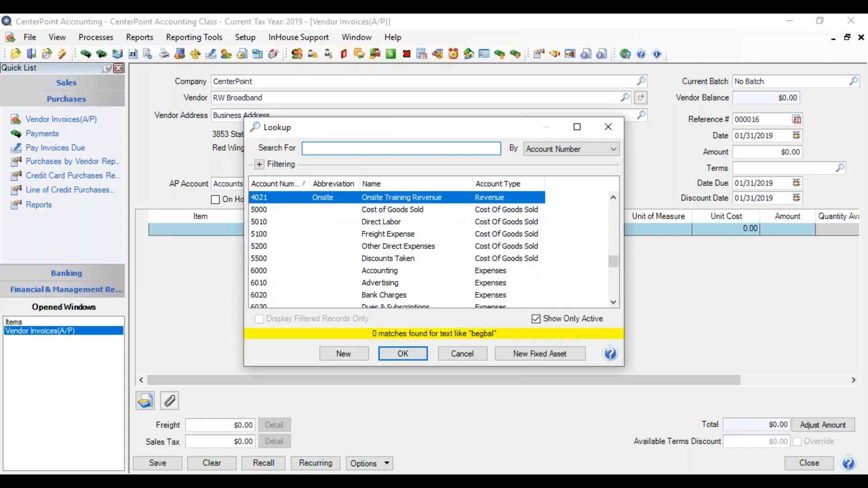
drag(611, 256, 615, 262)
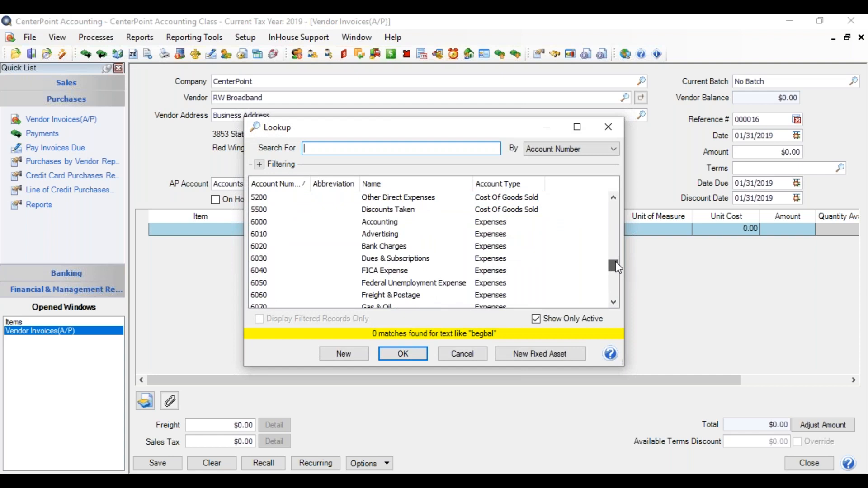
click(460, 350)
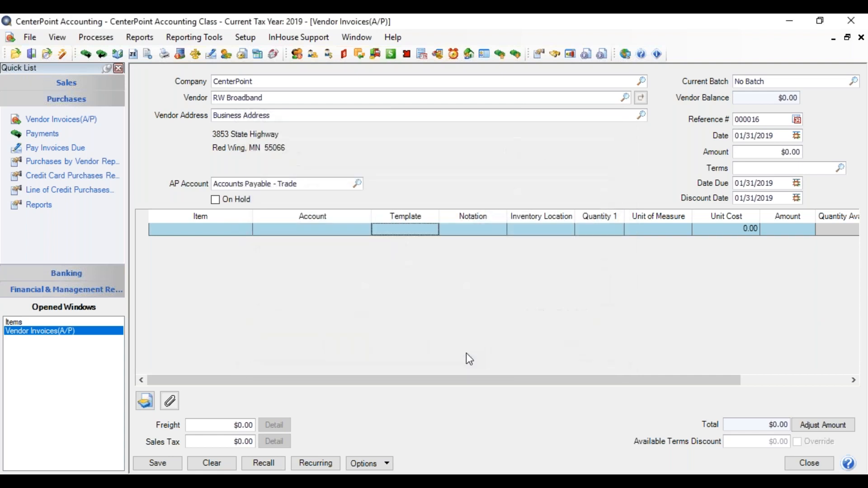
- Add the Beginning Balance Sales Items item to the first line of the vendor invoice
click(197, 230)
text(beg)
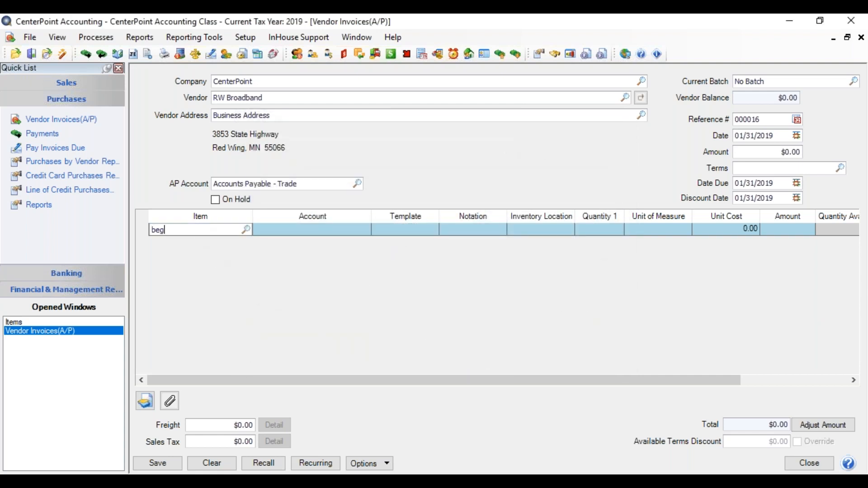
key(Tab)
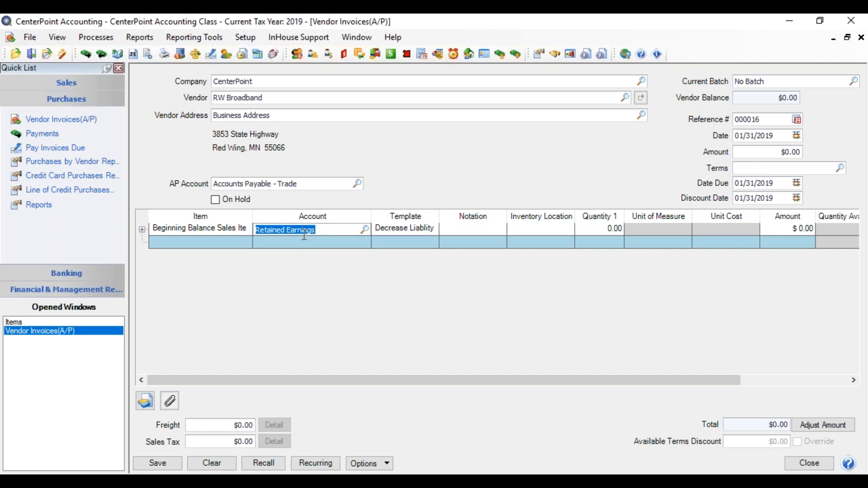
- Set the vendor invoice line amount to 350.00 and adjust the invoice amount to match the total
click(779, 230)
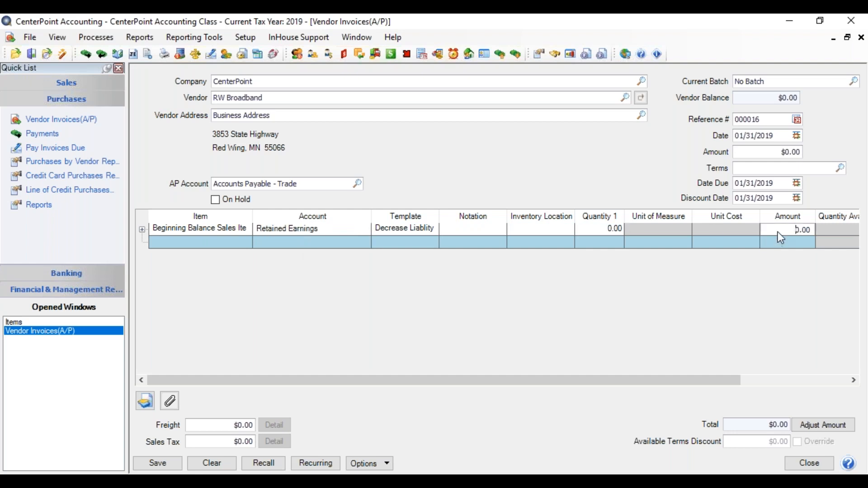
double_click(779, 230)
text(350.00)
key(Tab)
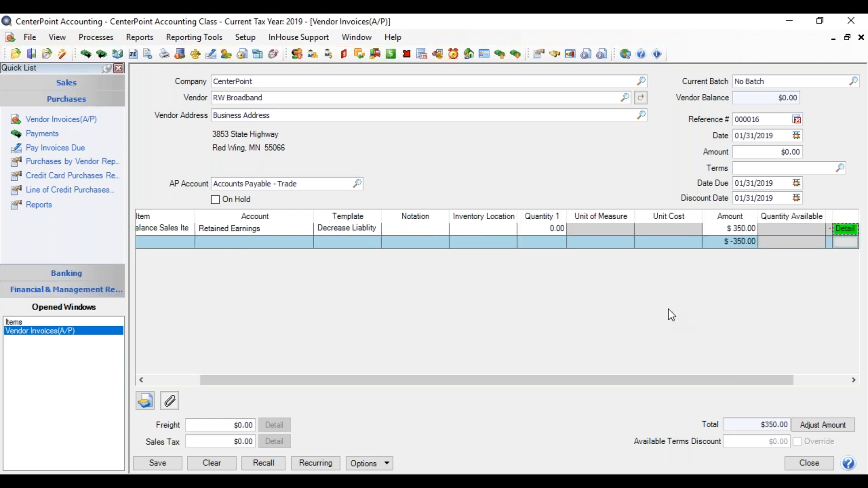
click(827, 427)
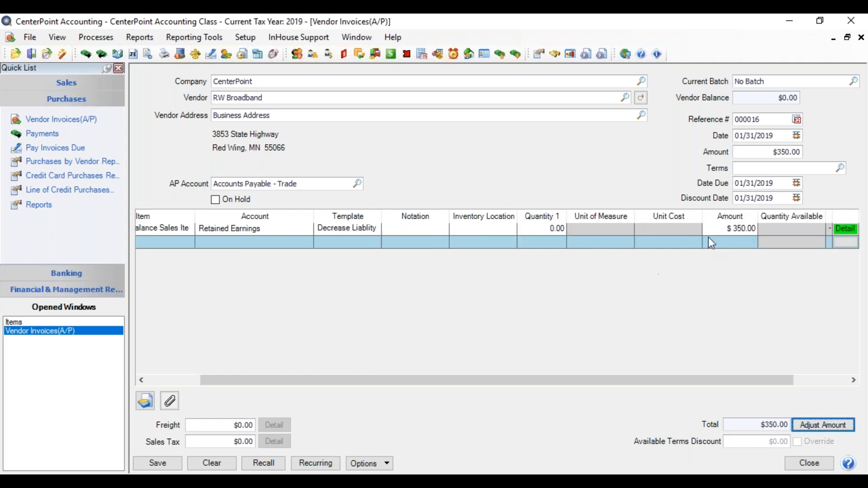
- Date the vendor invoice 12/31/2018 and save it
click(775, 134)
text(12/31/2018)
key(Tab)
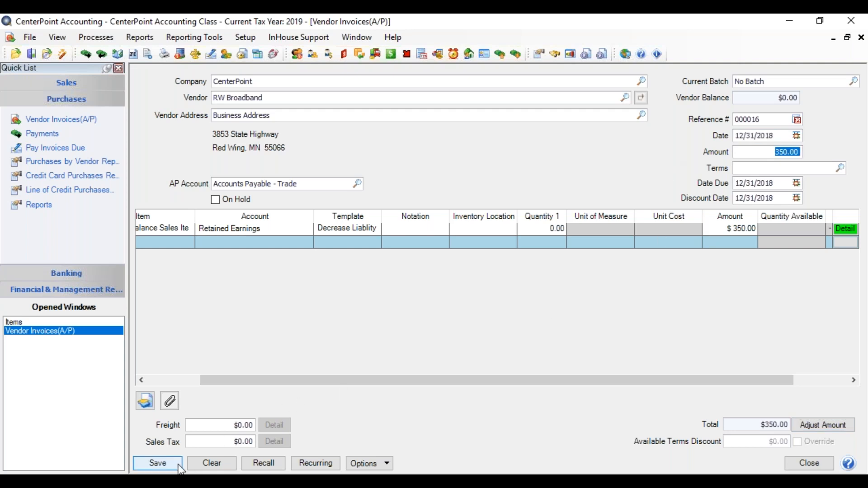
click(165, 464)
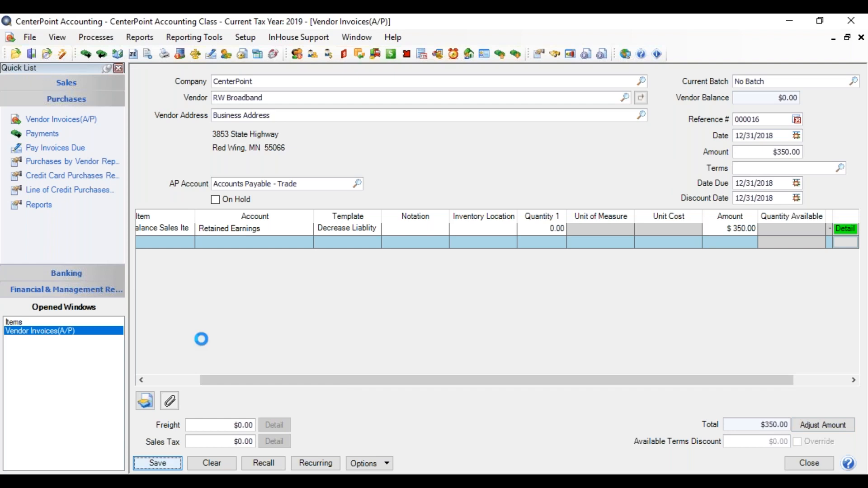
- Check the RW Broadband invoice among the invoices due for payment, and close the payment and vendor invoice windows
click(68, 152)
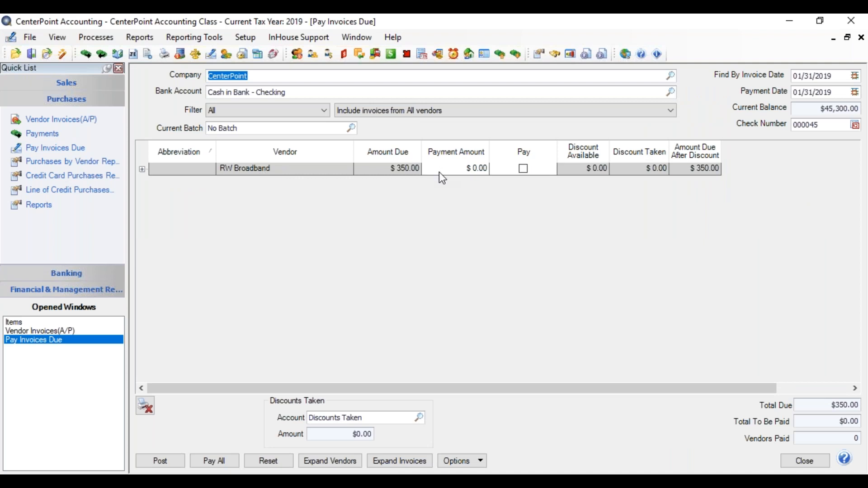
click(795, 469)
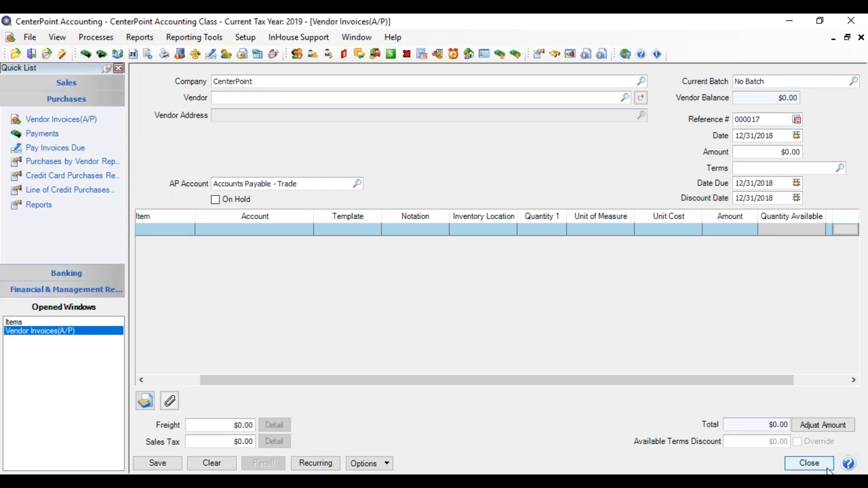
click(813, 463)
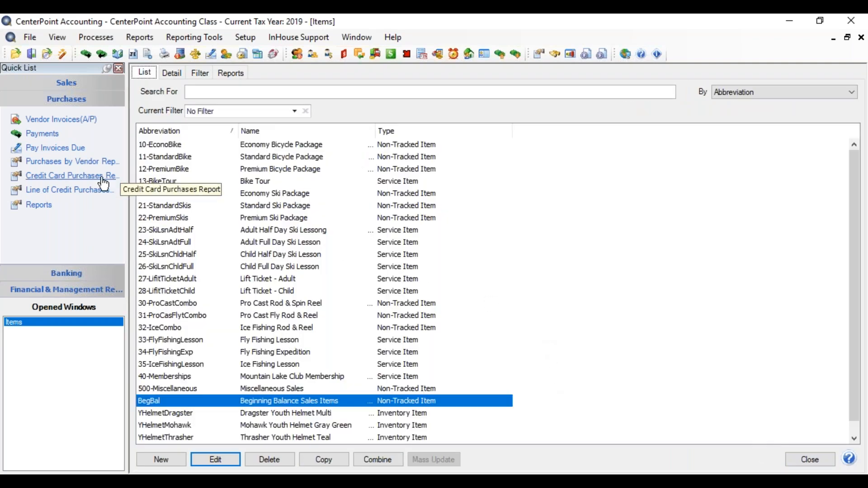
click(78, 121)
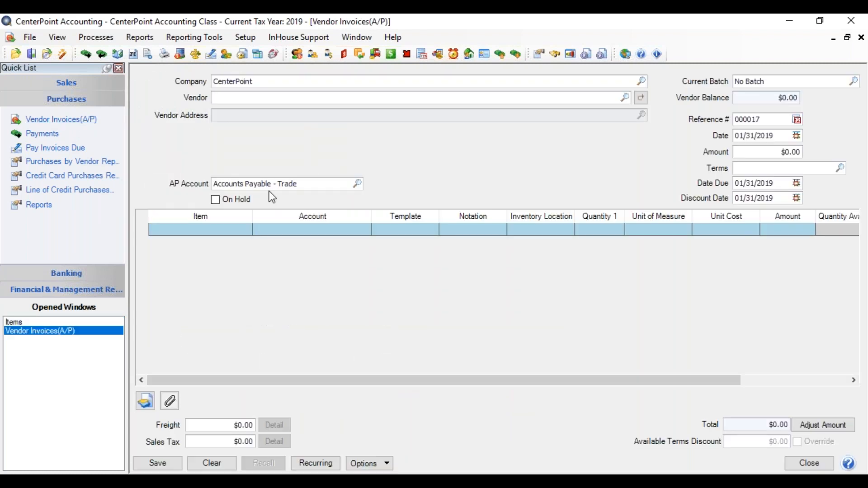
click(310, 185)
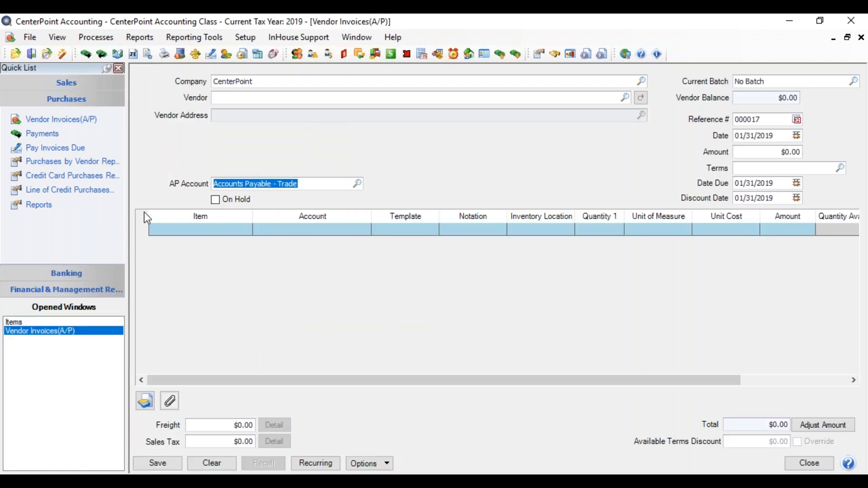
text(visa)
key(Tab)
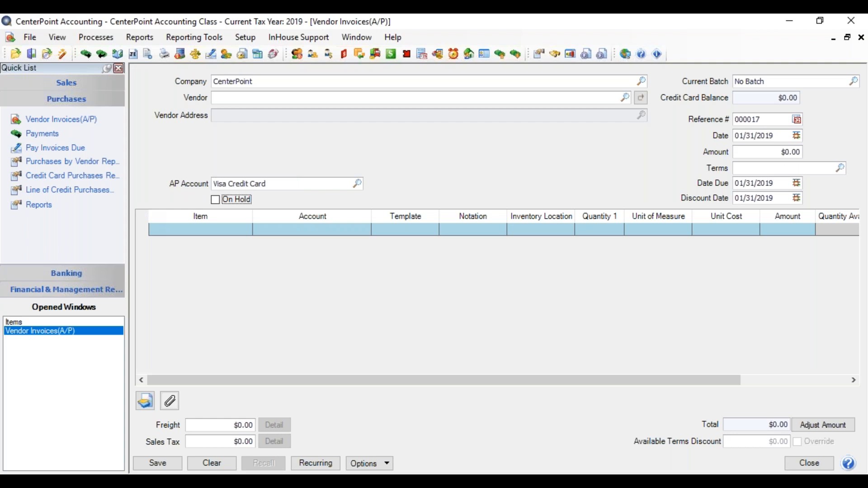
click(224, 99)
click(806, 468)
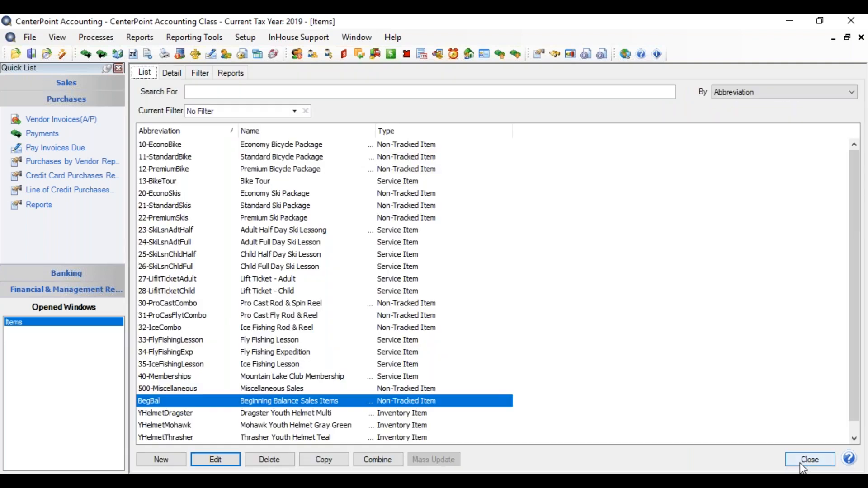
- Close the Items list and start a general journal entry dated 12/31/2018
click(797, 461)
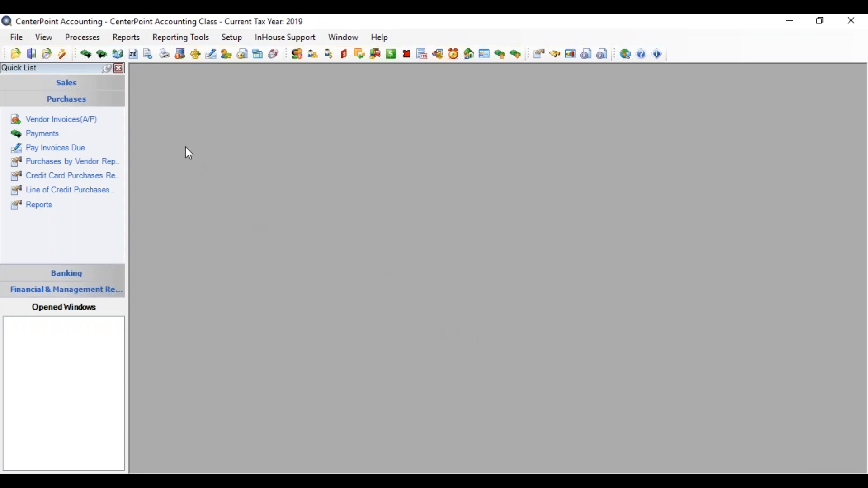
click(84, 39)
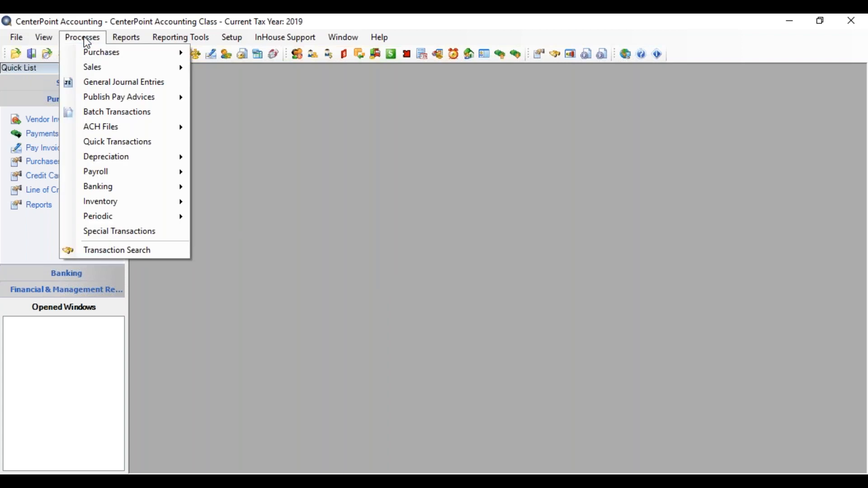
click(100, 86)
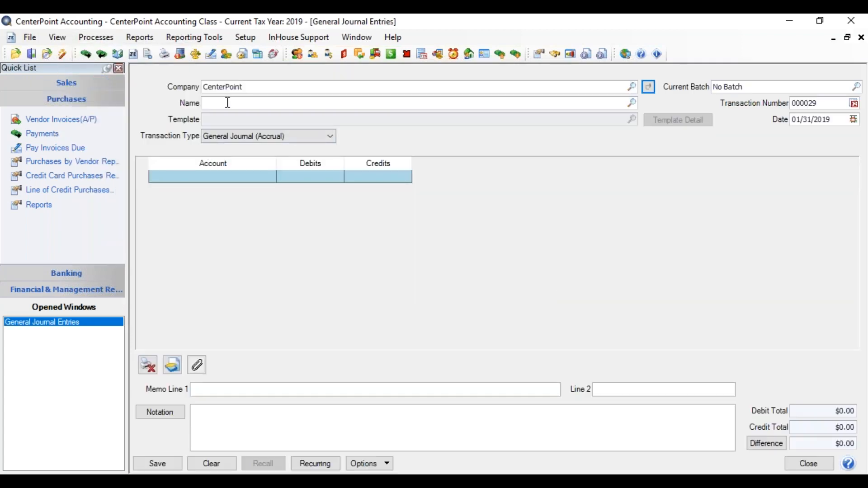
click(834, 120)
double_click(834, 121)
text(123118)
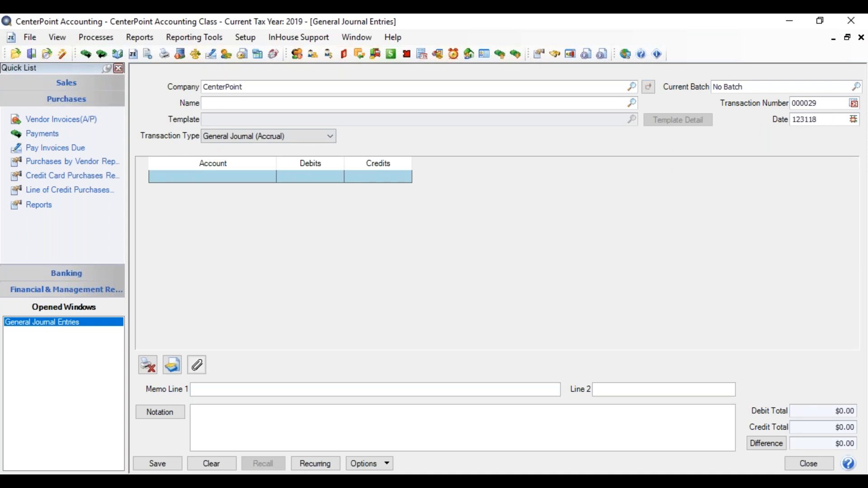
key(Tab)
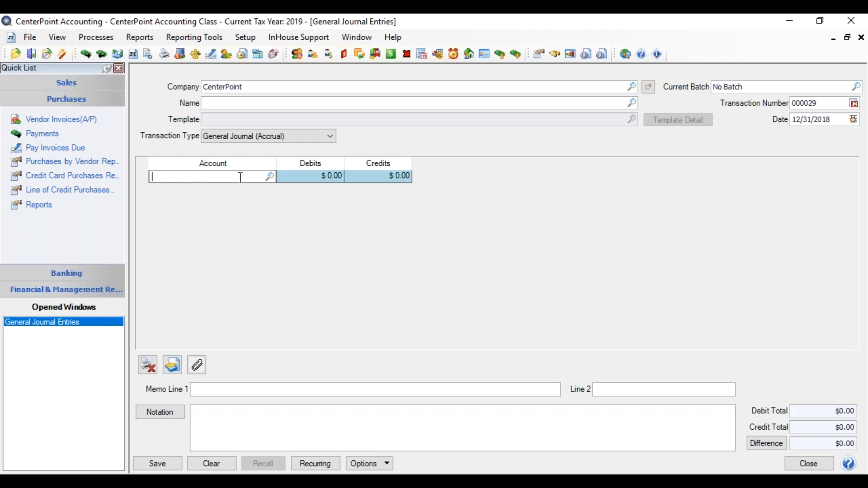
- Add a Product Sales line to the journal entry with a credit of 150,000.00
click(270, 177)
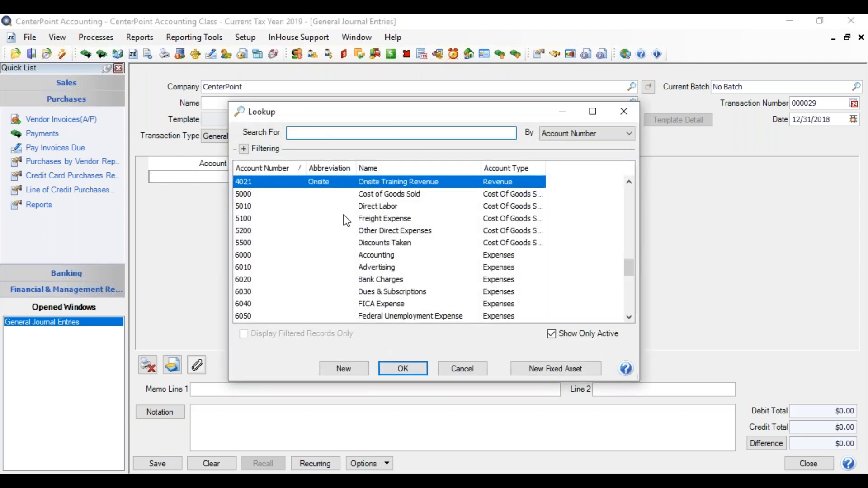
drag(633, 264, 623, 247)
double_click(387, 257)
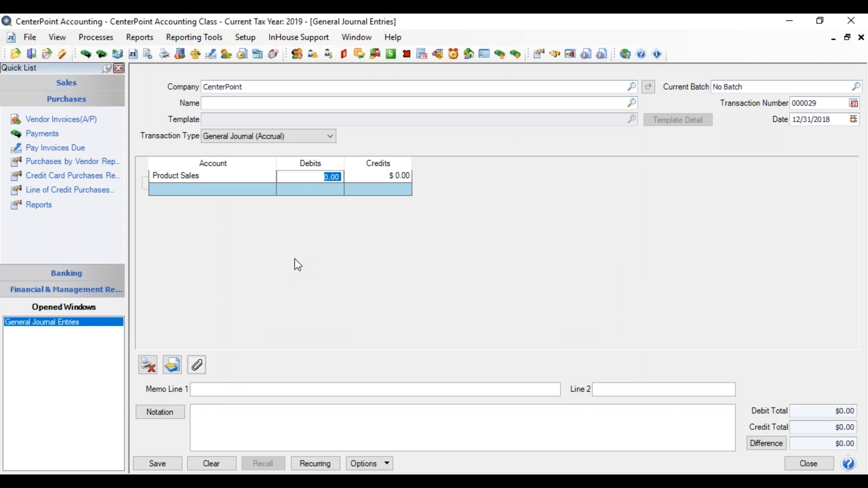
key(Tab)
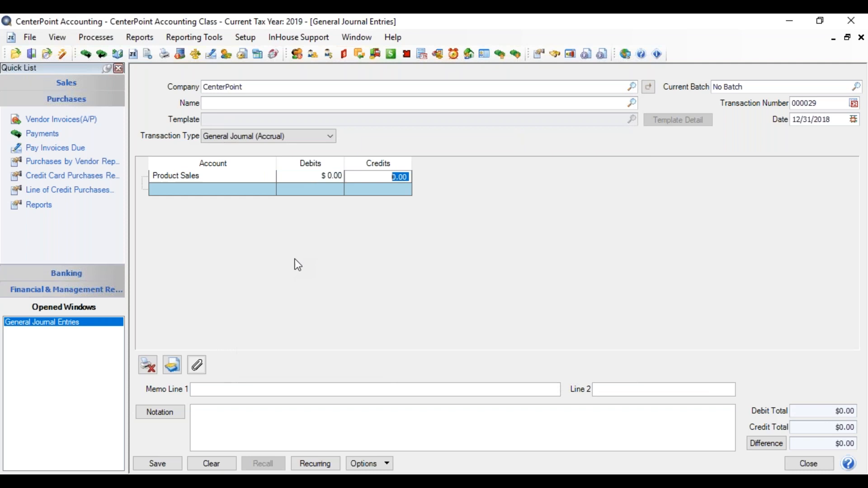
text(150,000.00)
key(Tab)
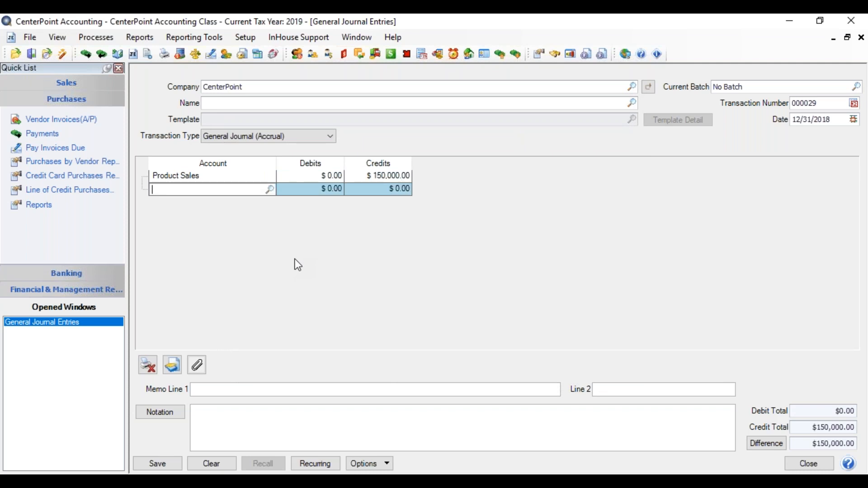
- Add a Memberships line to the journal entry with a credit of 41,000.00
text(member)
key(Tab)
key(Tab)
text(41,000.00)
key(Tab)
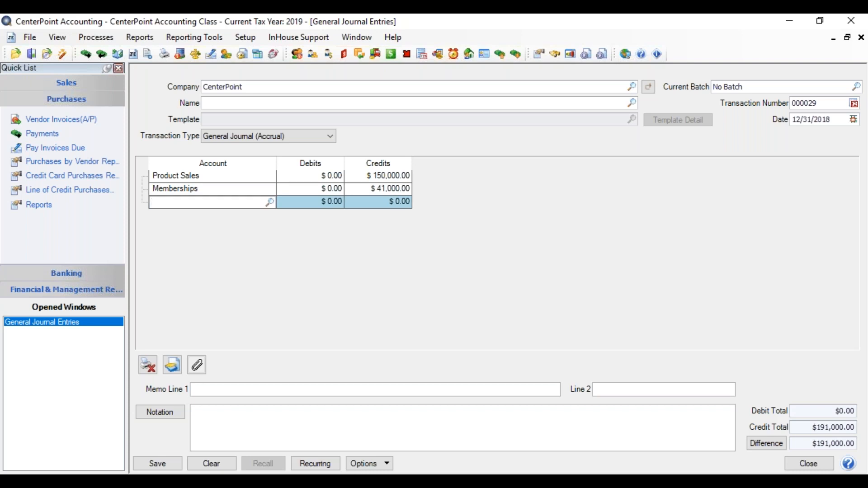
- Add a Cost of Goods Sold line to the journal entry with a debit of 30,000.00
text(Cost)
key(Tab)
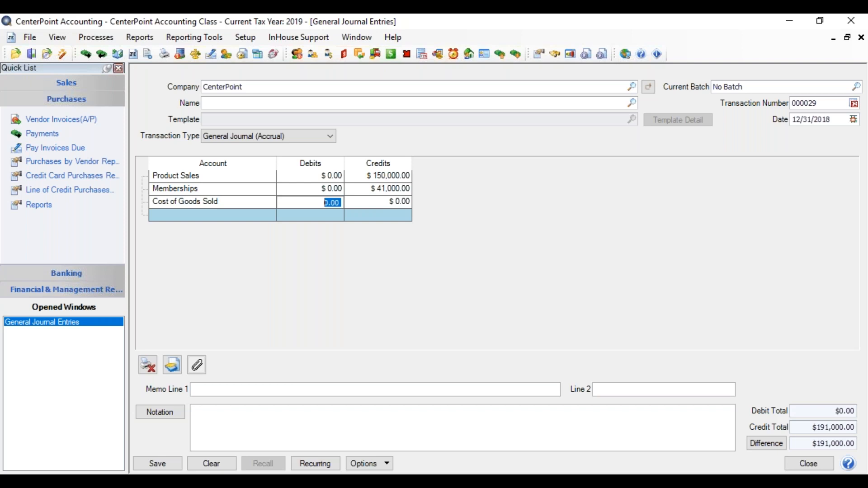
text(30000.0)
key(Tab)
key(Tab)
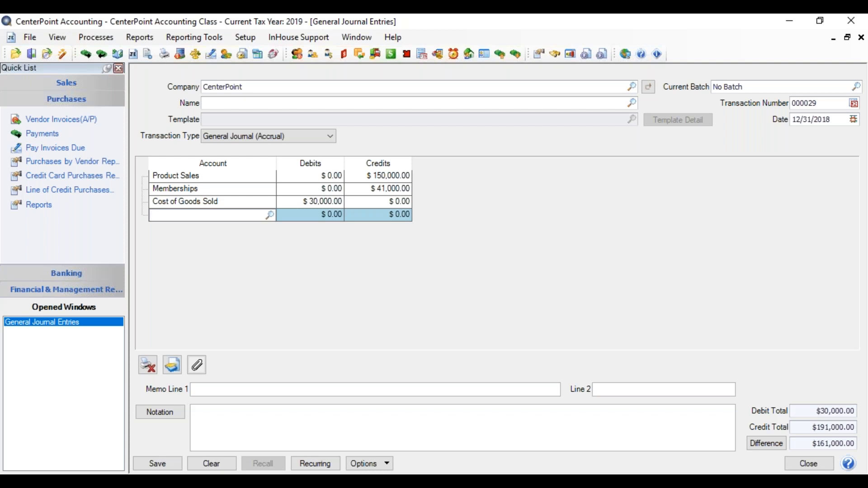
- Add an Electricity line to the journal entry with a debit of 1,300.00
text(elect)
key(Tab)
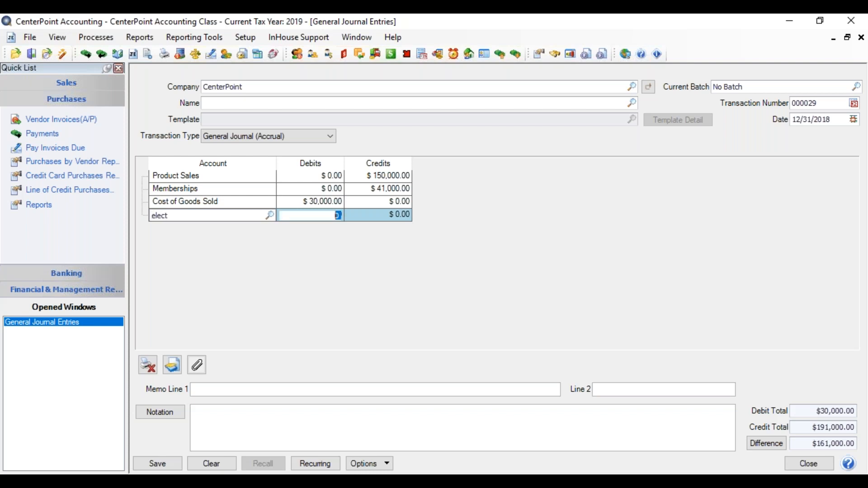
text(1300)
key(Tab)
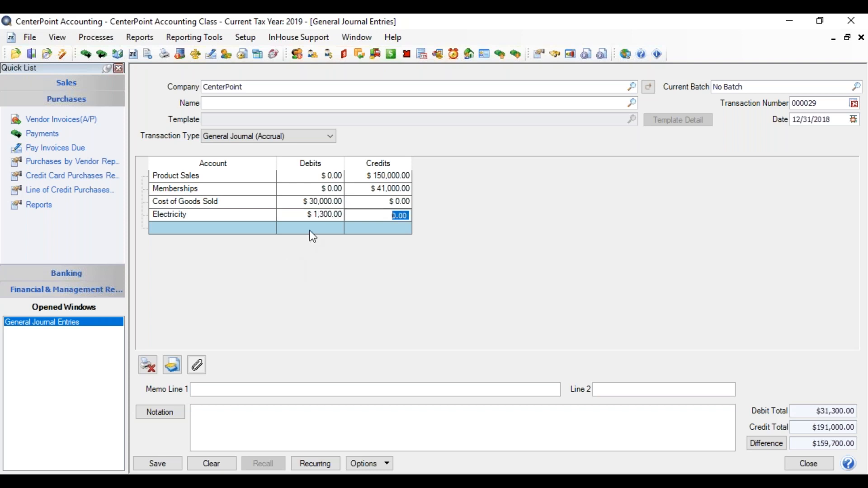
- Enter the journal entry's notation as "Revenue Expense and COG beginning Balances"
click(208, 417)
text(Revenue )
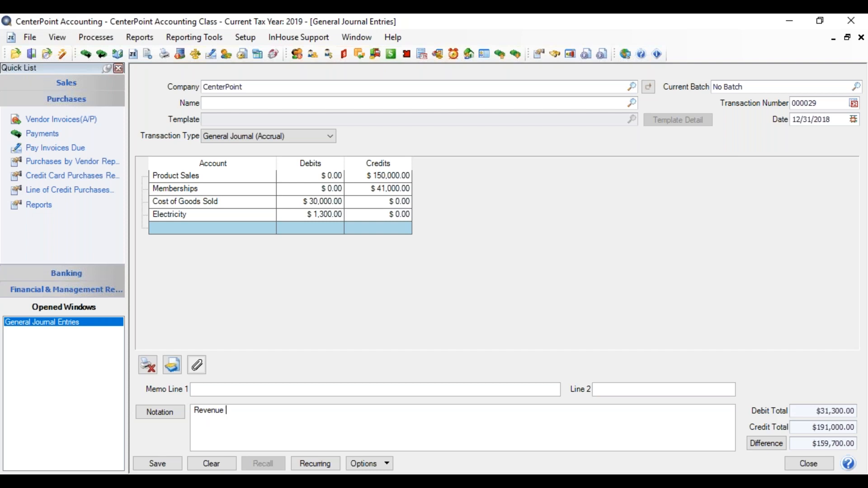
text(Expense and COG beginnin)
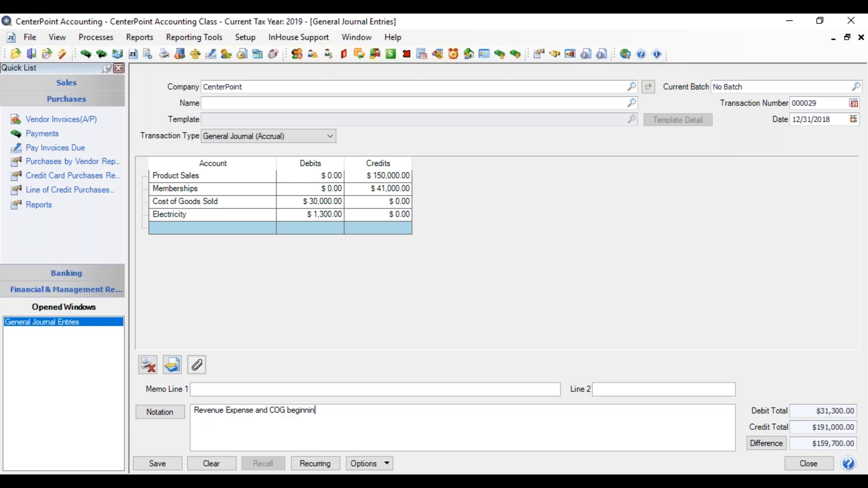
text(g Balances)
- Add a Retained Earnings line and fill in the remaining difference to balance the journal entry
click(173, 230)
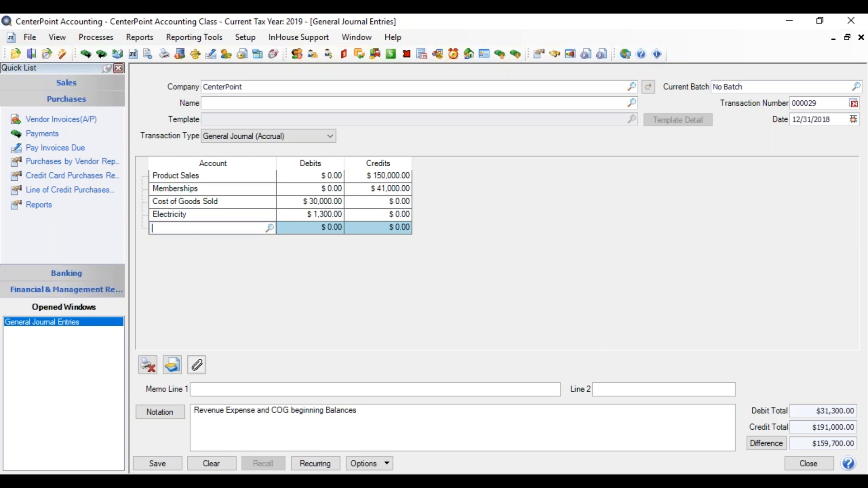
text(retained)
key(Tab)
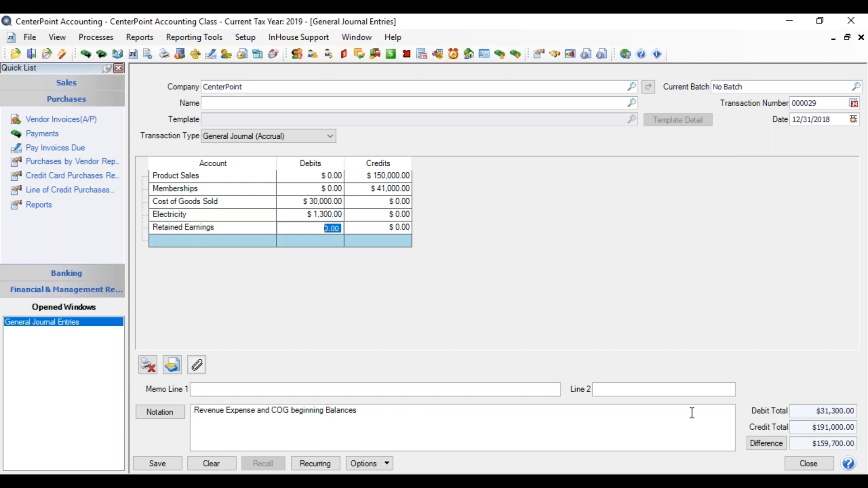
click(764, 444)
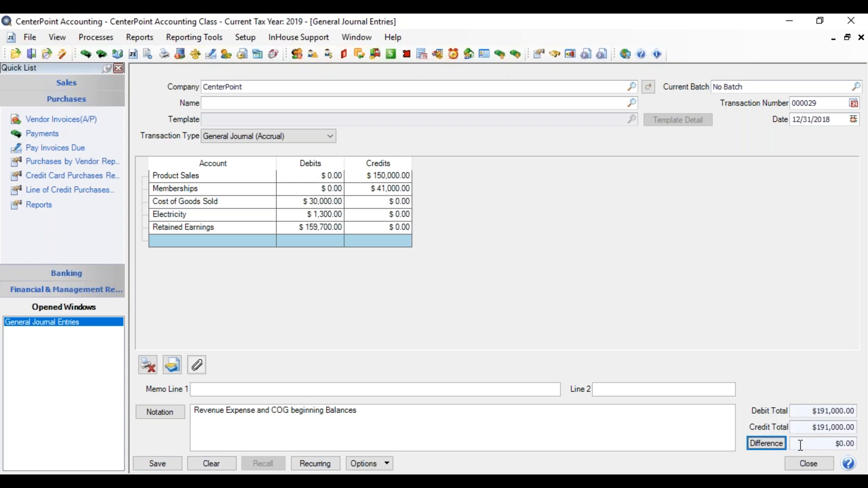
- Save the balanced general journal entry and close the journal entry window
click(163, 463)
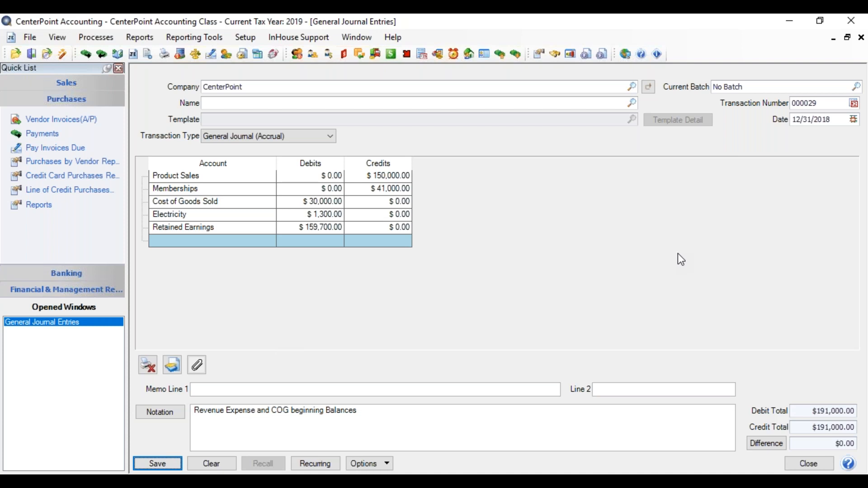
key(Return)
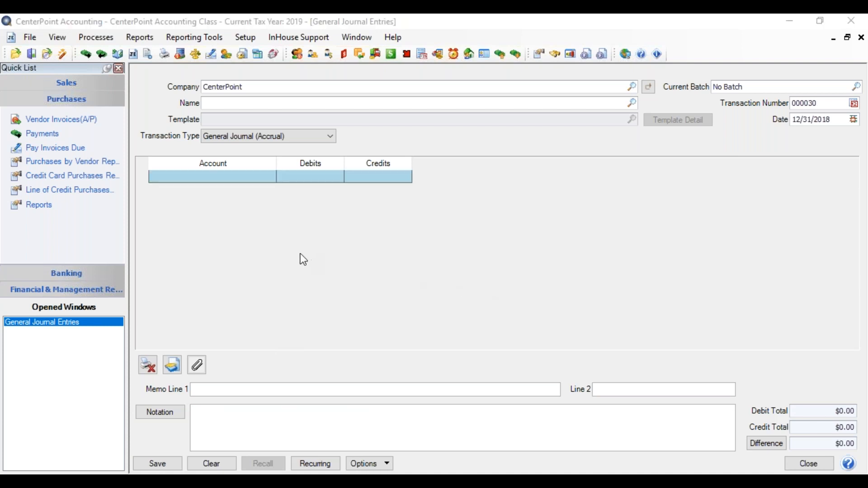
click(809, 464)
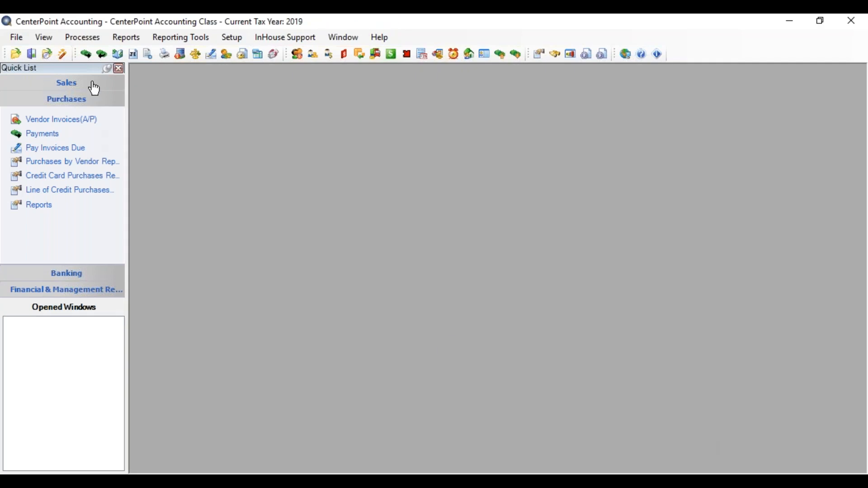
- Start a special transaction using the Inventory Bal Adj (Equity or Revenue Acct Offset) process template
click(89, 38)
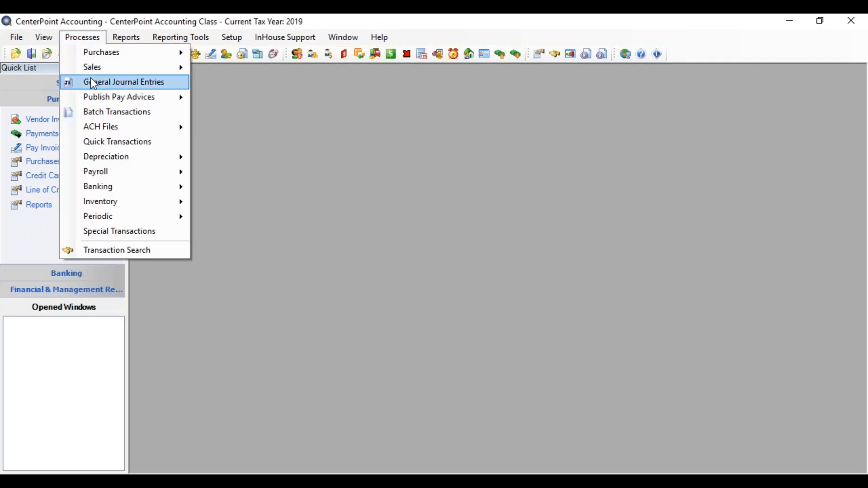
click(114, 230)
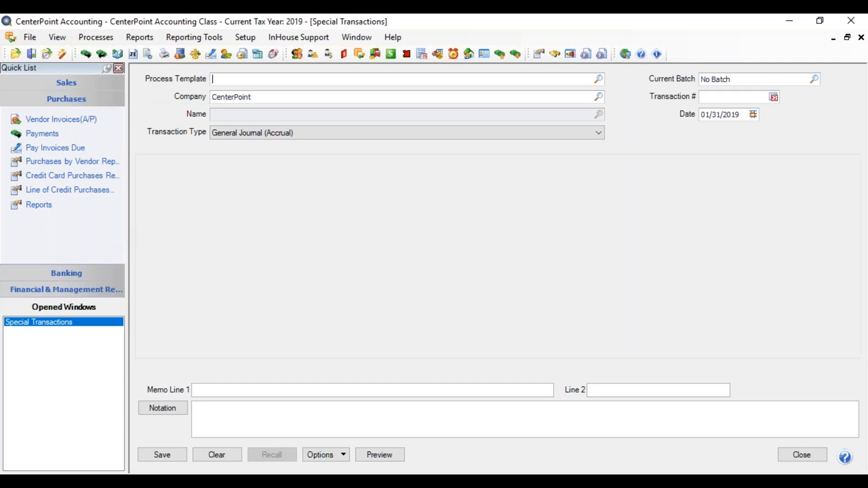
click(599, 79)
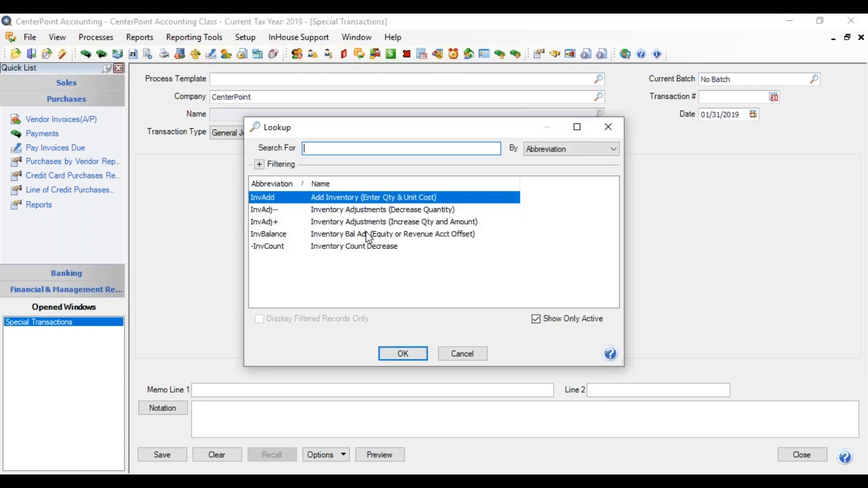
double_click(366, 235)
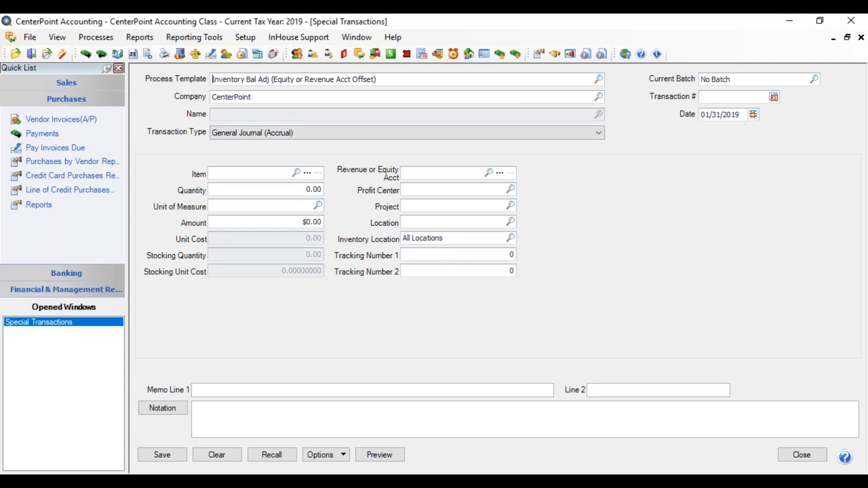
- Date the inventory adjustment 12/31/2018 and select Dragster Youth Helmet Multi as the item
click(738, 115)
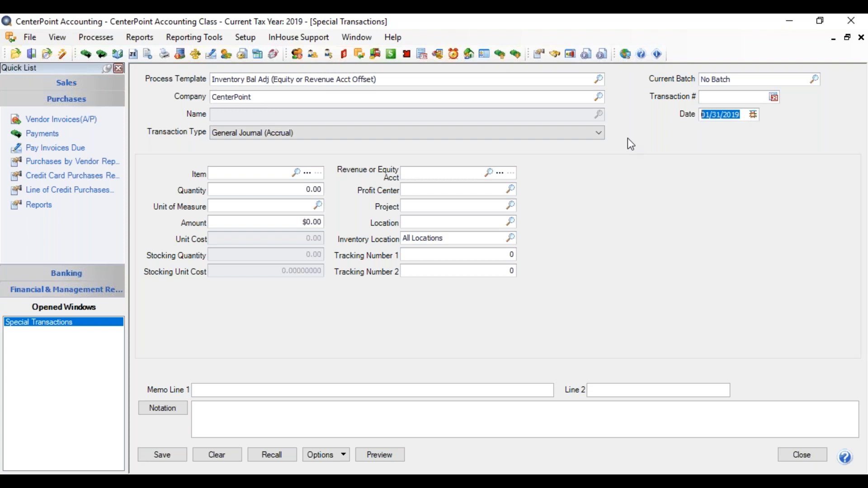
text(123118)
key(Tab)
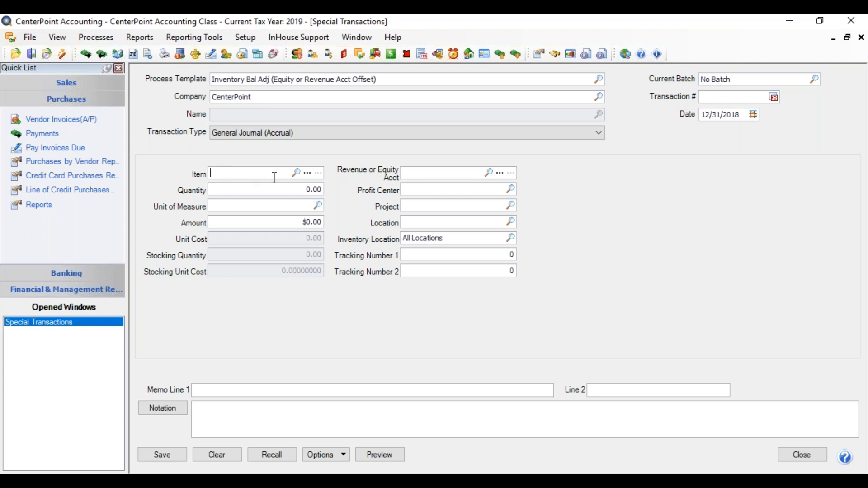
click(297, 173)
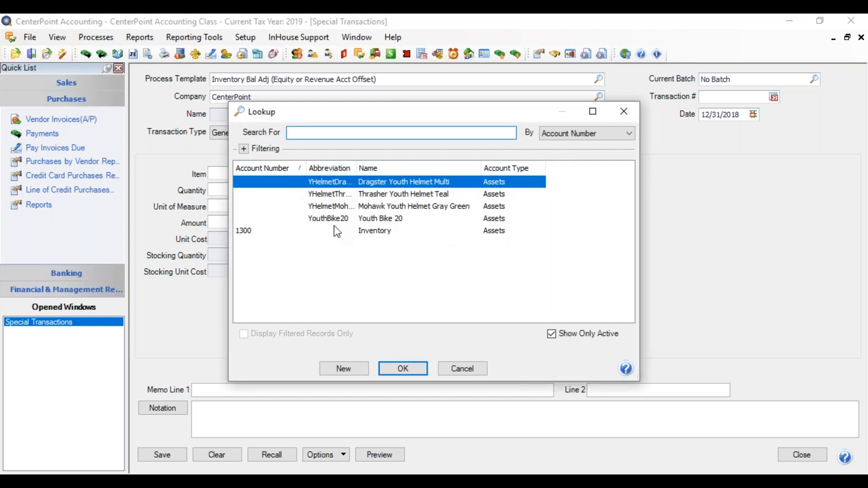
double_click(338, 183)
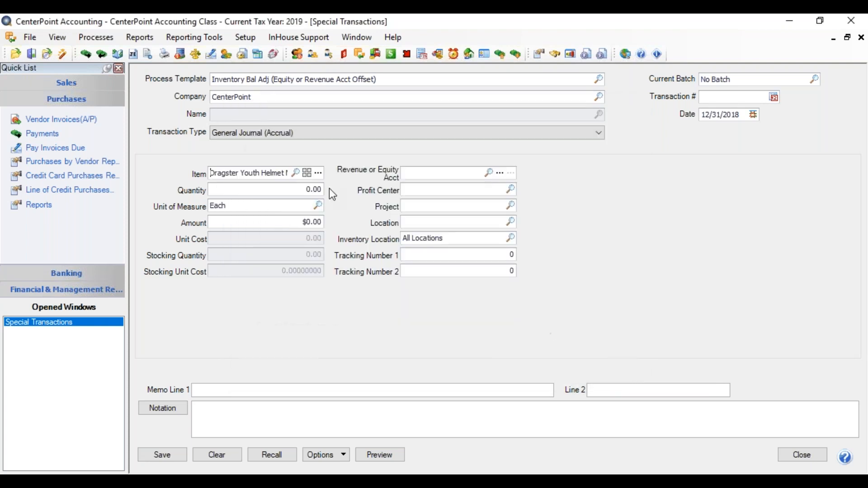
- Enter a quantity of 20.00 and an amount of $200.00 for the Dragster helmet
key(Tab)
text(20.00)
key(Tab)
key(Tab)
text(2000)
key(BackSpace)
text(.0)
key(Tab)
- Offset the helmet adjustment to Retained Earnings, with location Minnesota Store and inventory location Red Wing Store
click(409, 175)
text(retained)
key(Tab)
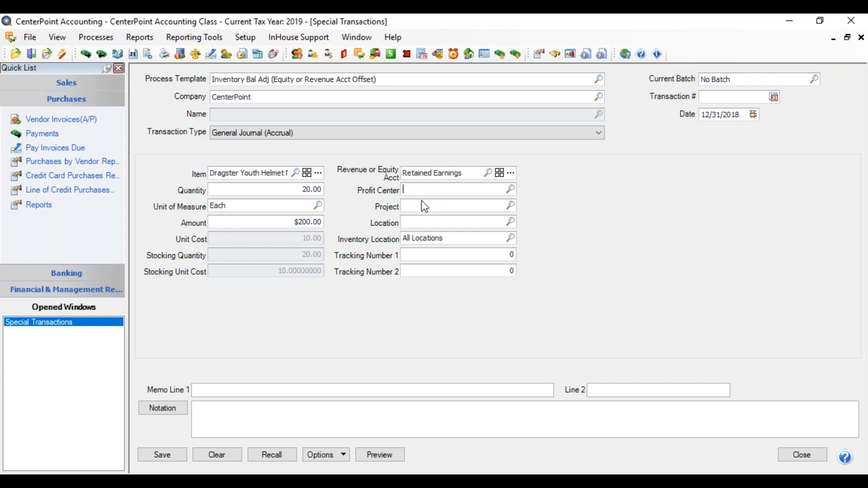
click(415, 223)
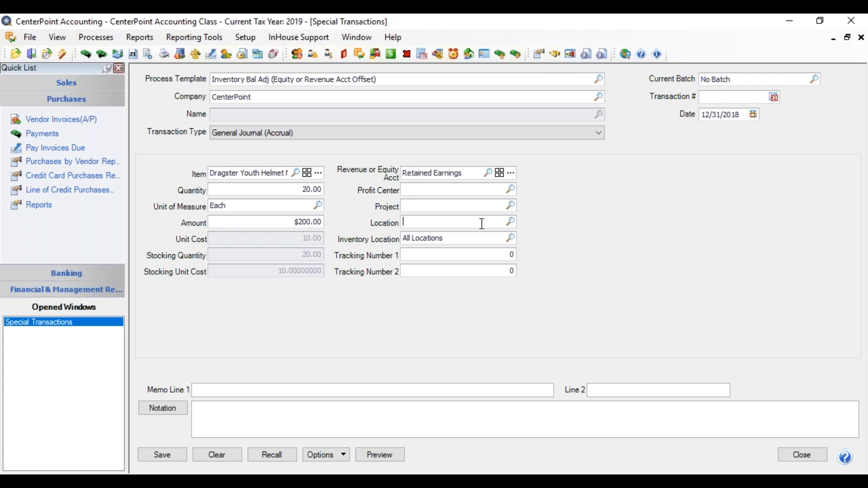
click(510, 226)
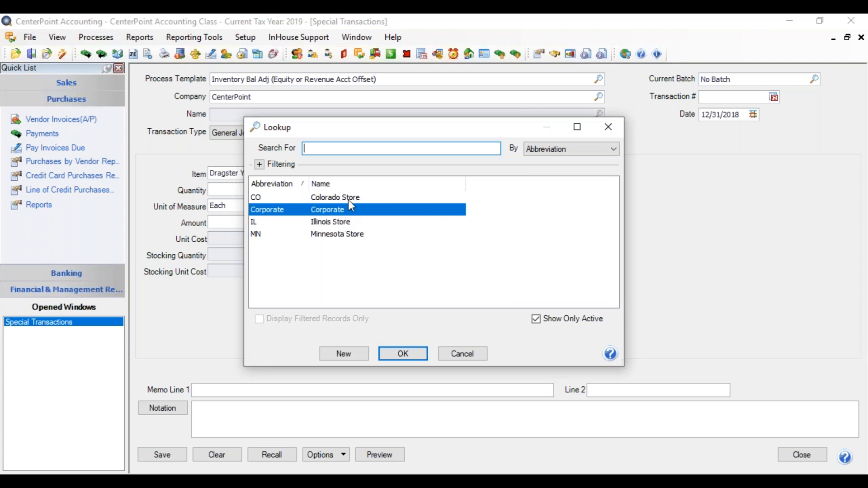
click(339, 235)
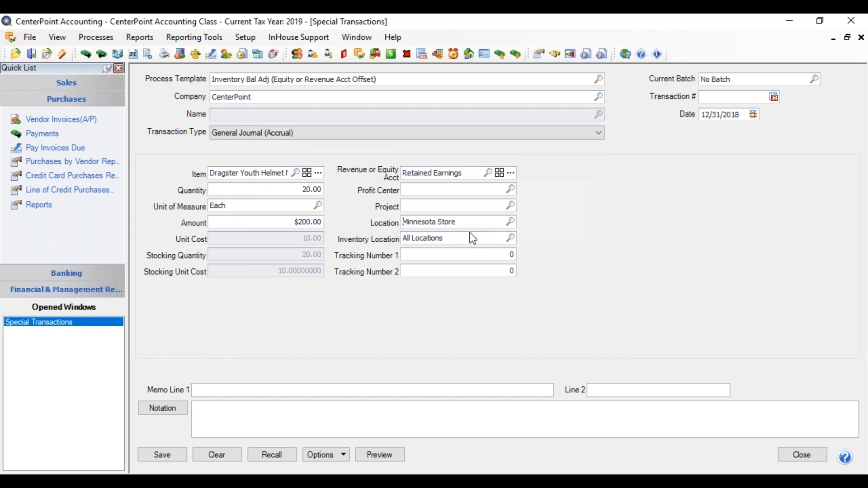
click(511, 239)
click(337, 223)
double_click(335, 223)
- Enter the notation "Beg Bal" and save the helmet inventory adjustment
click(203, 406)
text(Beg Bal)
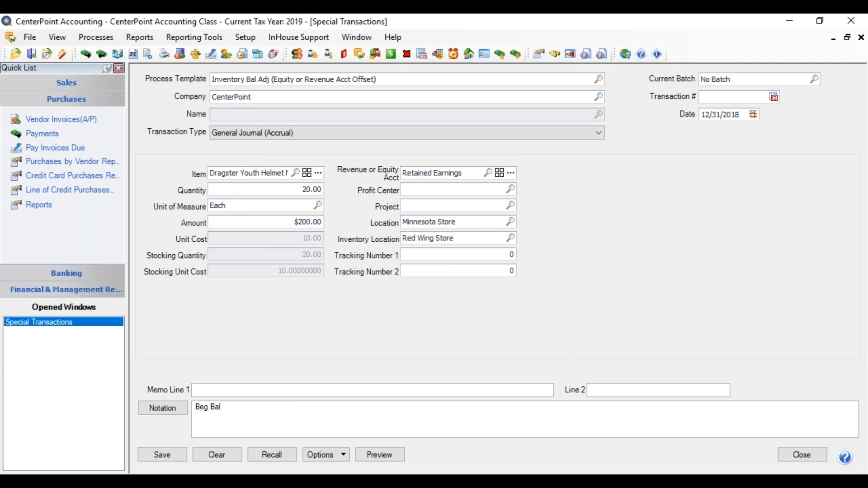
click(170, 455)
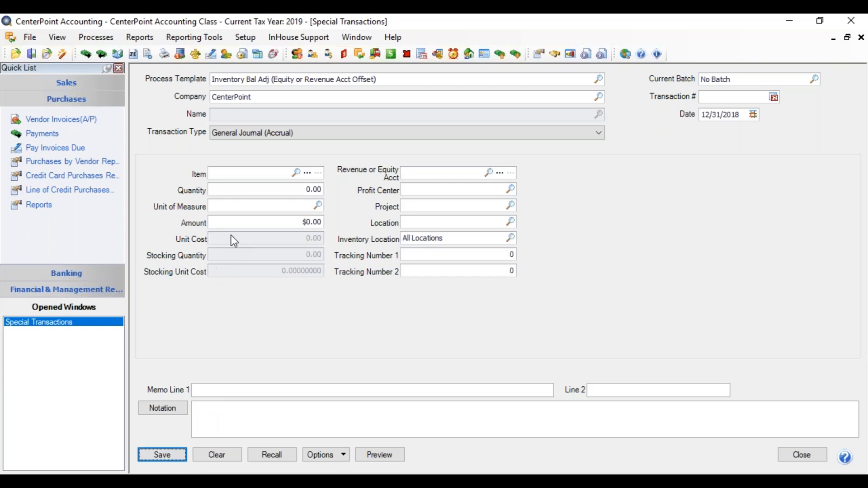
- Select Youth Bike 20 as the next item and set its lotted items' inventory location to Red Wing Store
click(237, 172)
text(youth)
key(Tab)
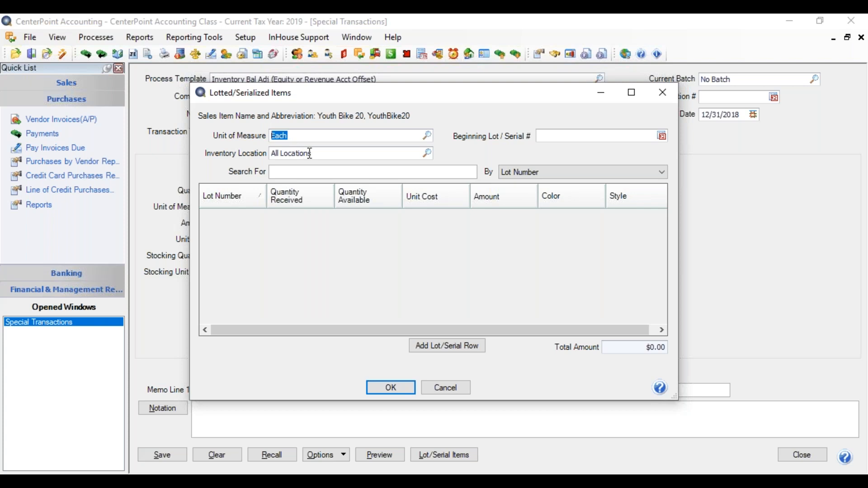
click(426, 154)
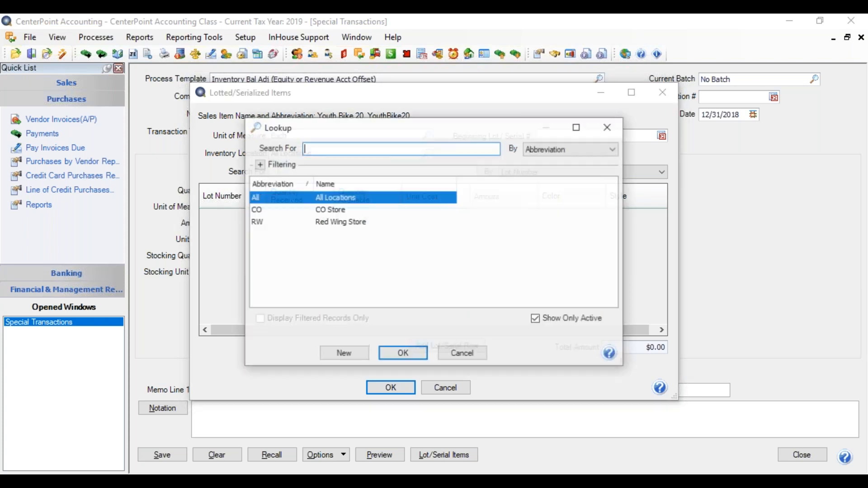
double_click(365, 222)
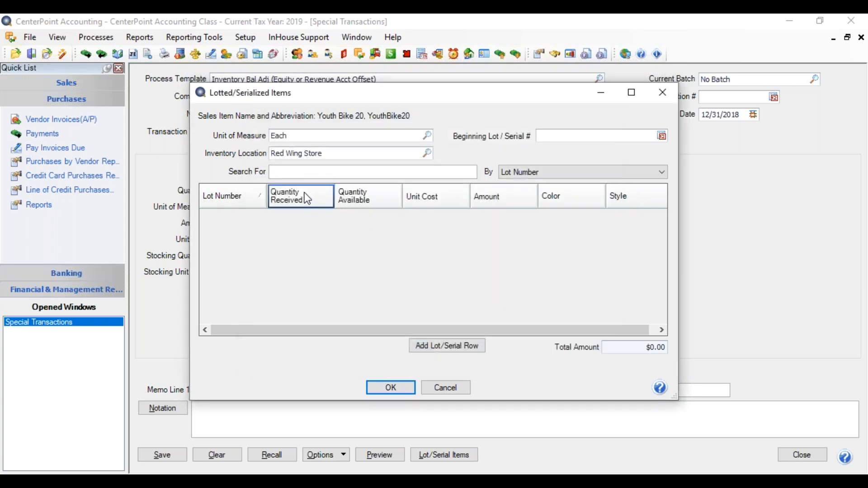
- Add lot "15650." with quantity received 1, amount $80.00, color Black Silver and style 10 Speed, and accept the lot entries
click(448, 346)
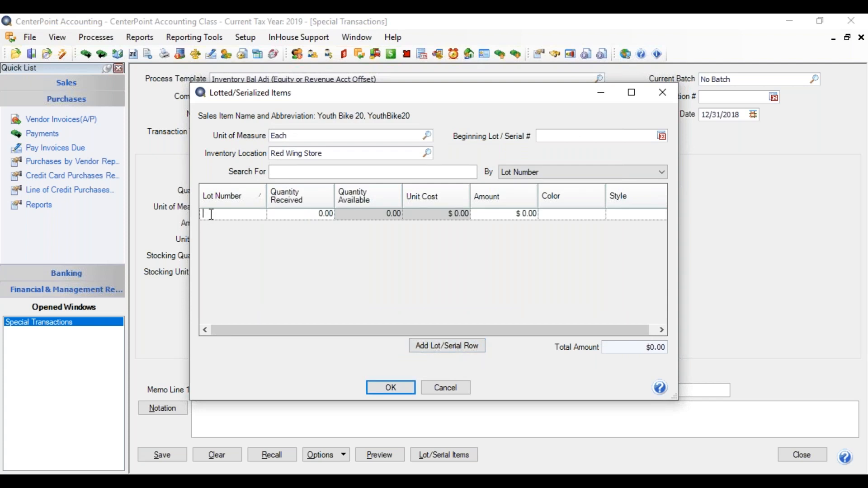
text(15650.)
key(Tab)
text(1)
key(Tab)
text(80)
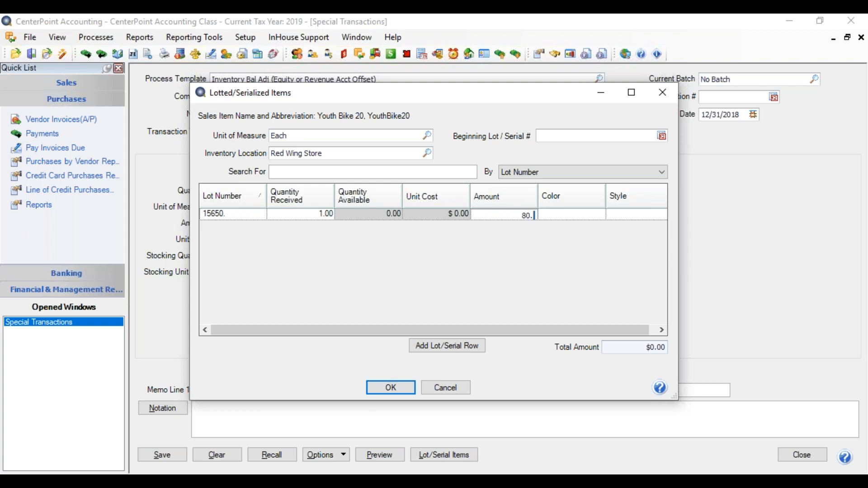
key(Tab)
text(Black)
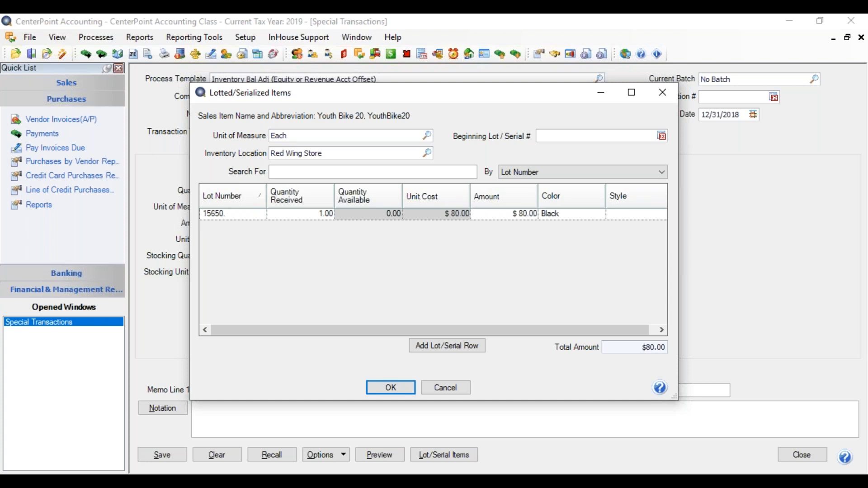
text( Silver)
key(Tab)
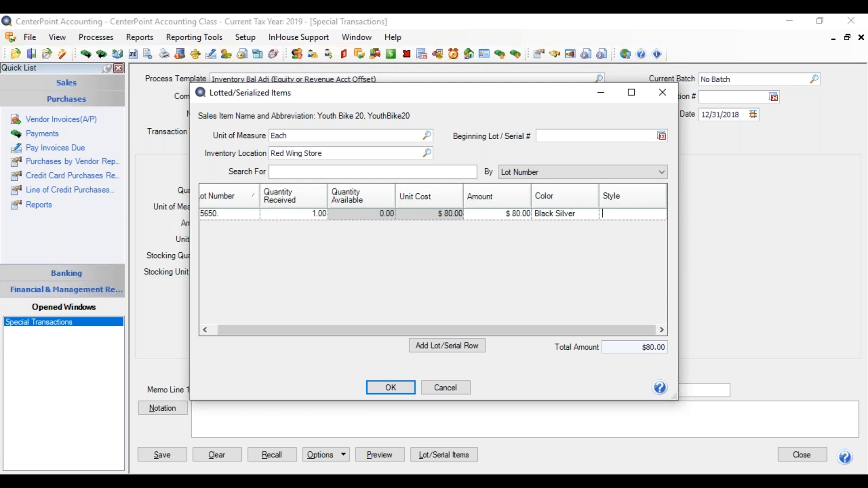
text(10 Speed)
click(438, 353)
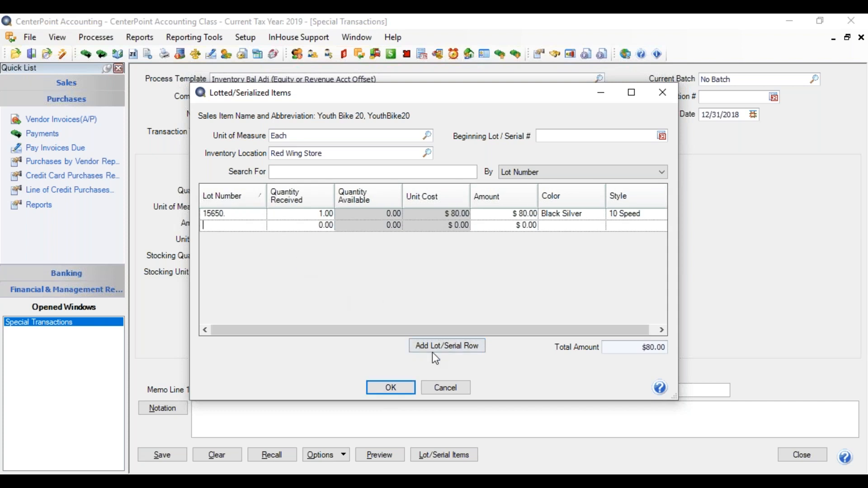
click(392, 387)
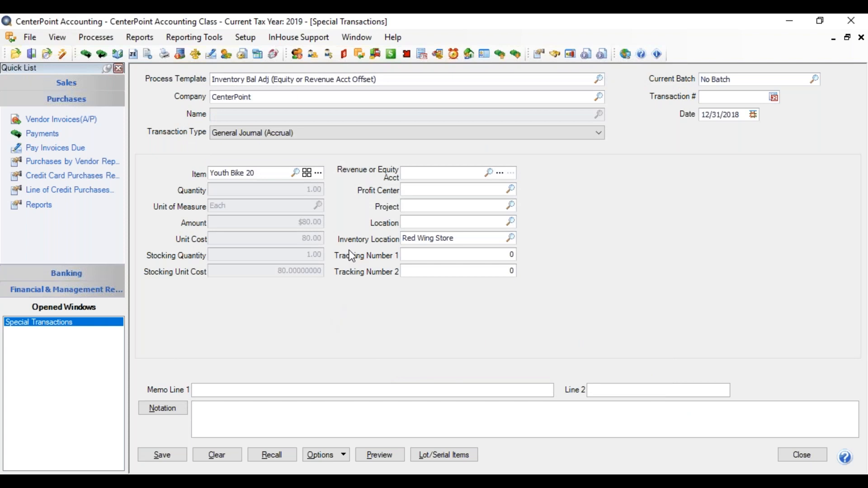
- Offset the Youth Bike 20 adjustment to Retained Earnings with location Minnesota Store, and save the transaction
click(430, 173)
text(retained)
key(Tab)
click(447, 390)
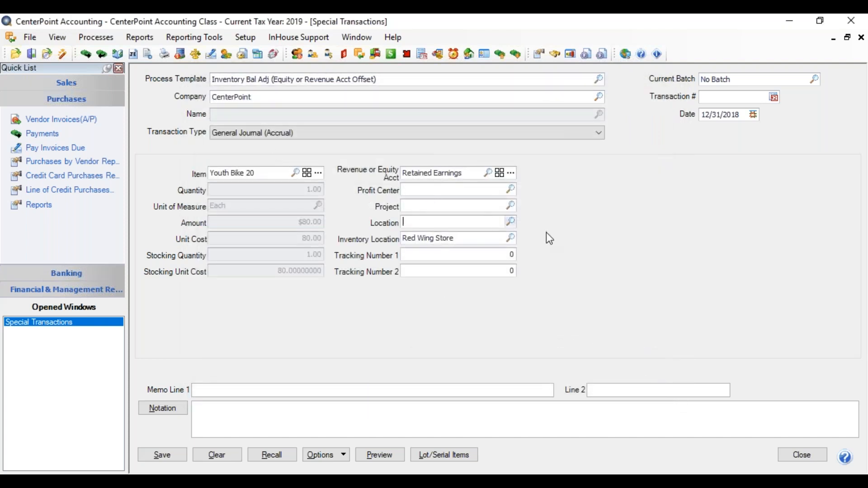
click(509, 222)
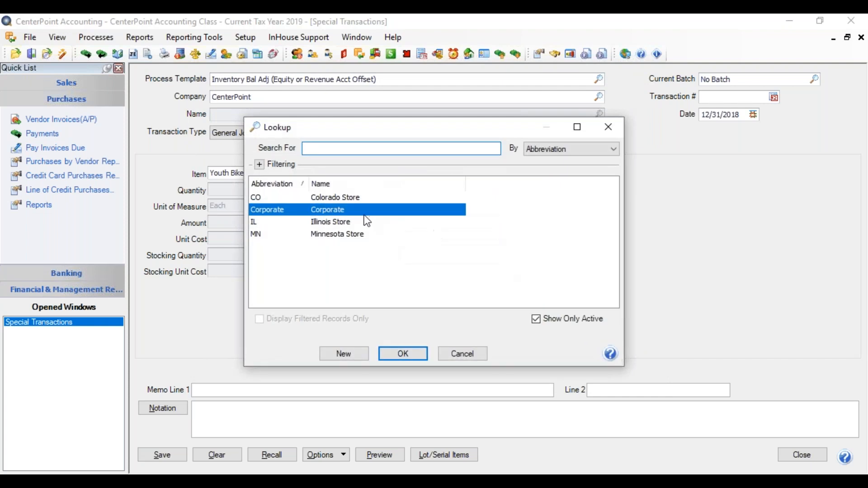
click(345, 234)
double_click(343, 234)
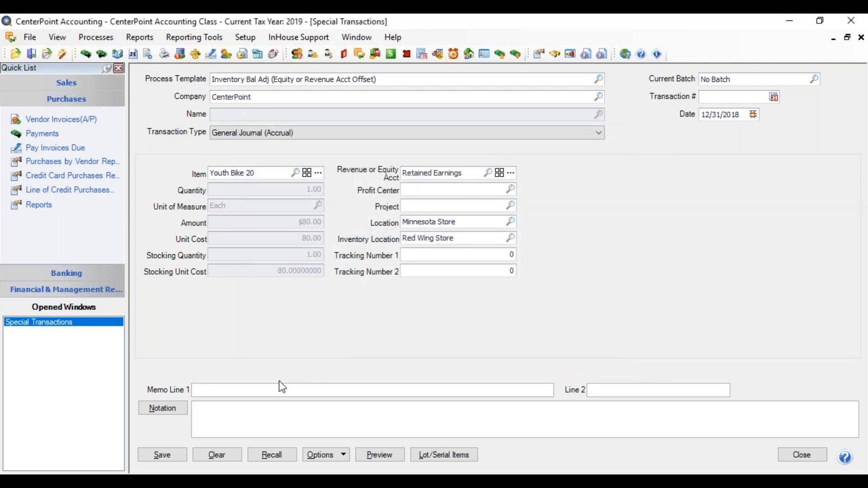
click(210, 407)
click(150, 454)
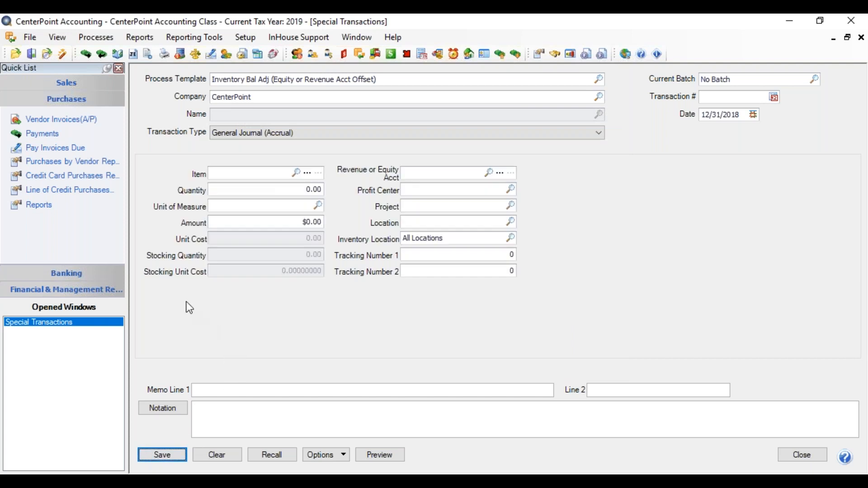
- Display the account balances with all groups expanded to review the entered beginning balances
click(242, 39)
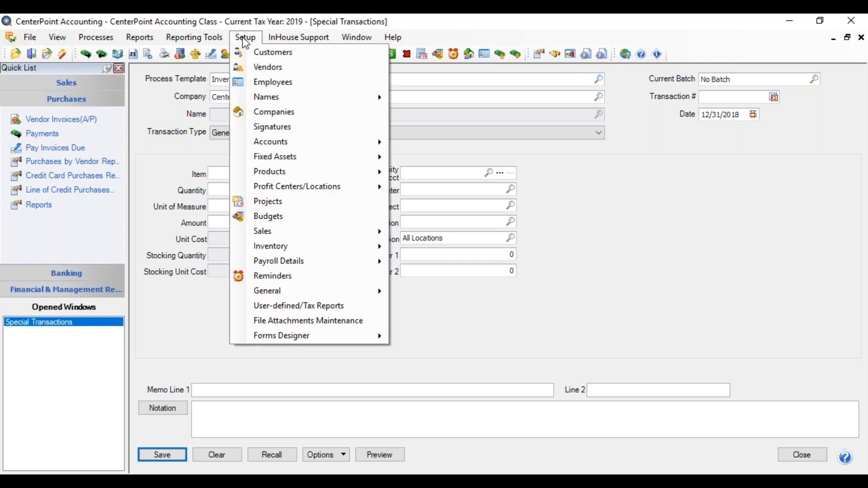
mouse_move(277, 144)
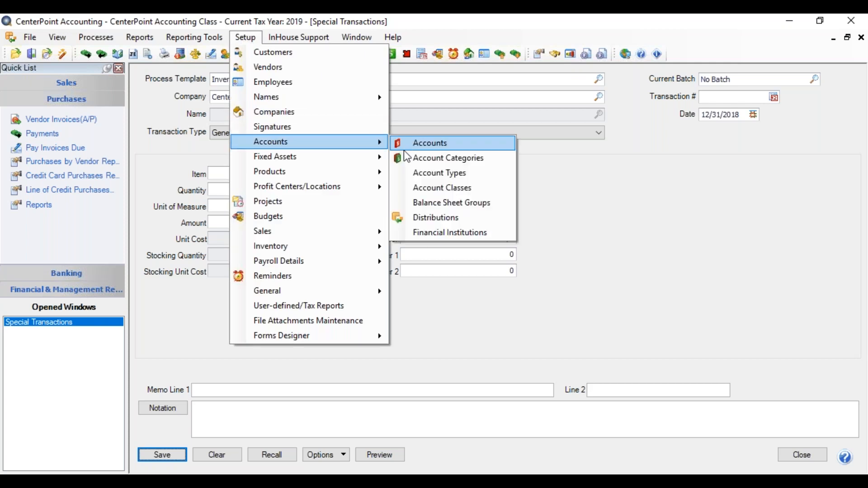
click(412, 144)
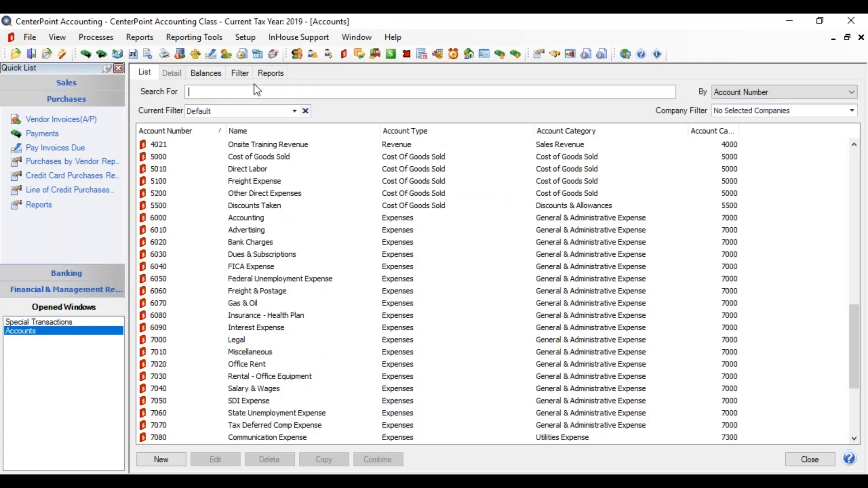
click(213, 73)
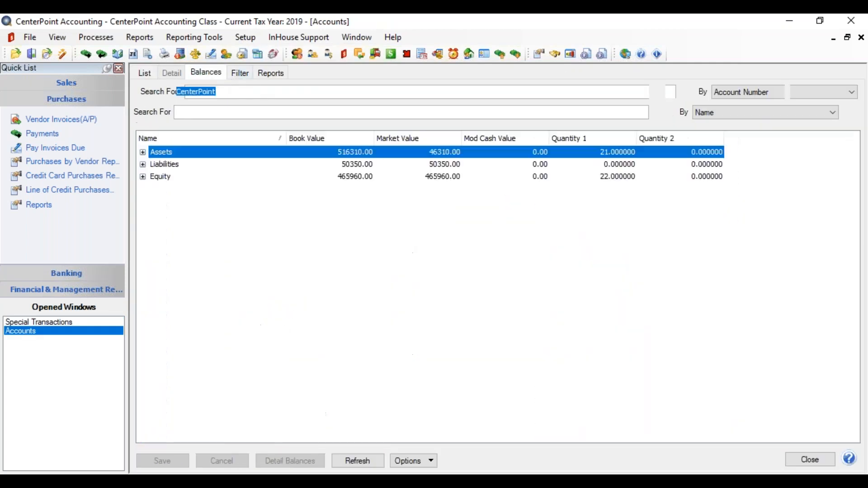
right_click(160, 150)
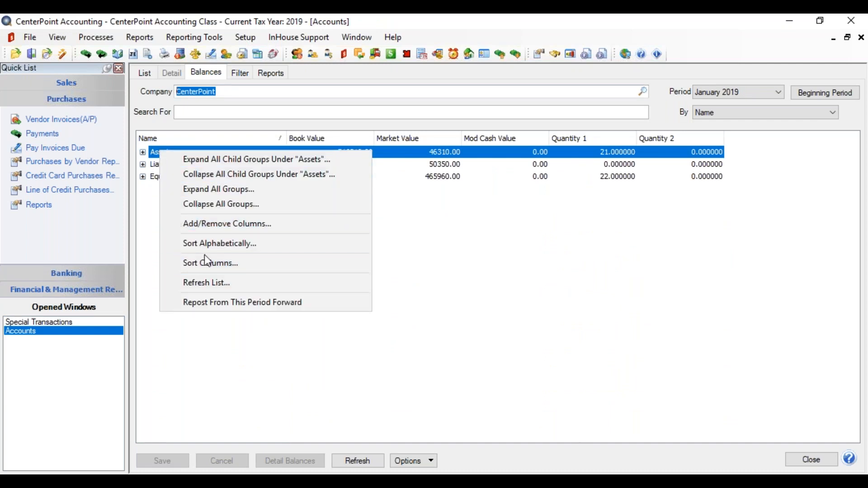
click(218, 190)
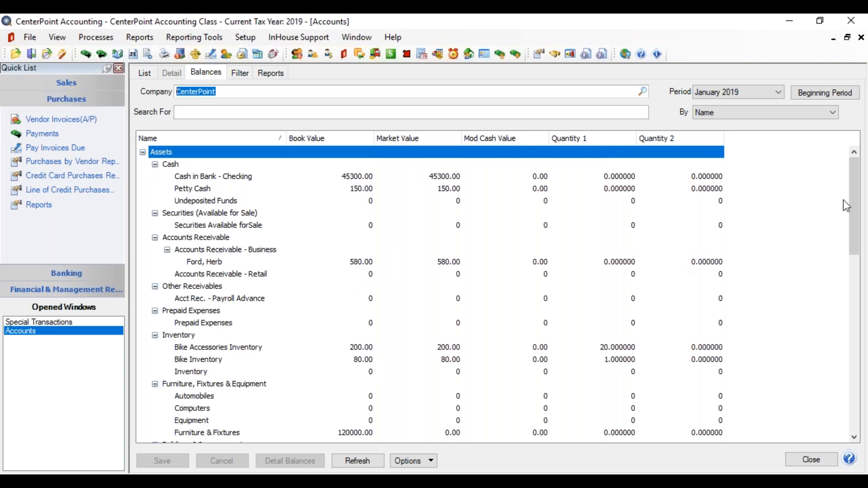
mouse_move(850, 183)
mouse_down()
mouse_move(849, 282)
mouse_move(864, 368)
mouse_move(854, 194)
mouse_up()
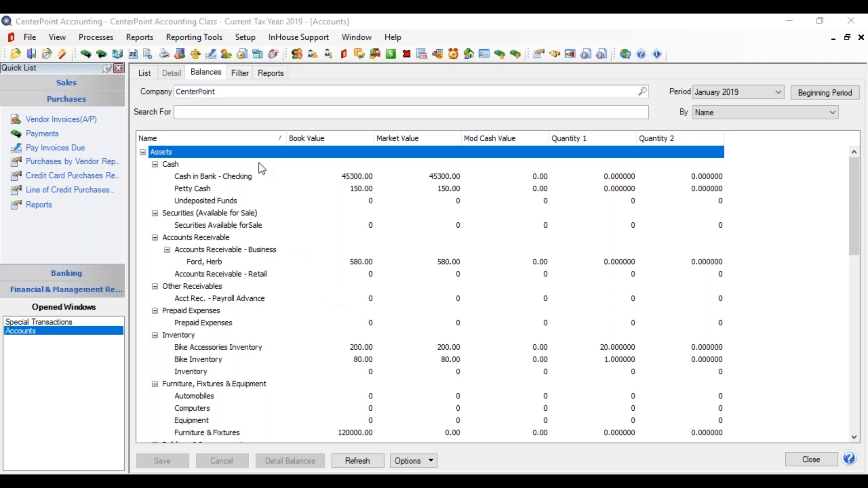
- Open the report selection and choose Balance Sheet 2 Columns from the financial statements
click(136, 37)
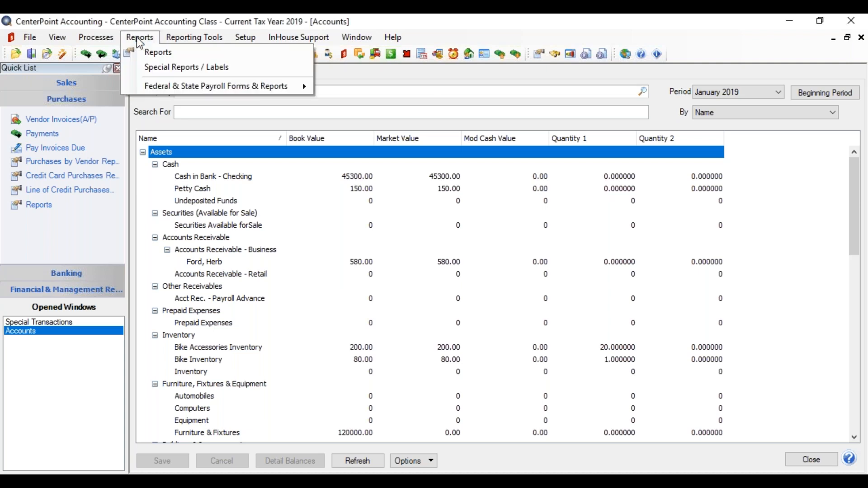
click(145, 52)
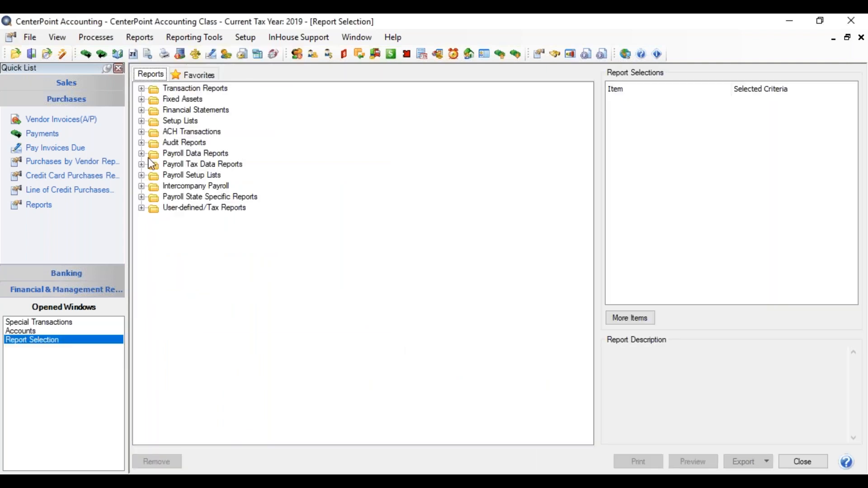
click(142, 110)
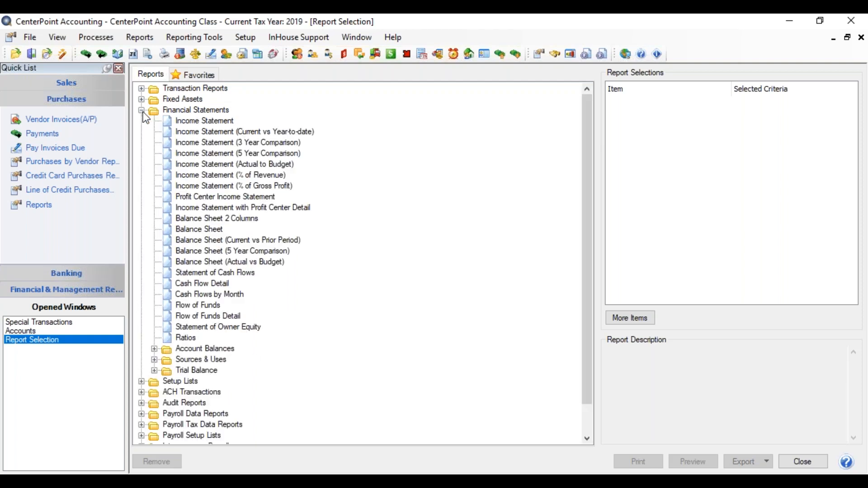
click(260, 218)
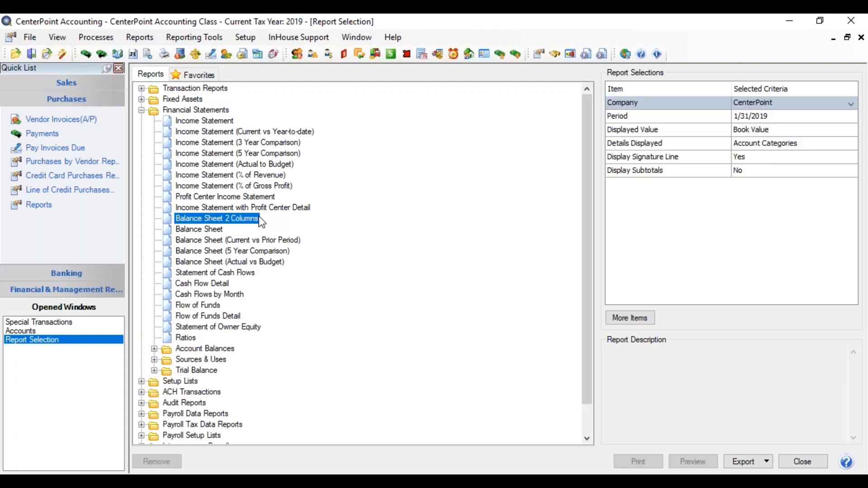
- Set the balance sheet's period to December 2018 and preview the report
click(775, 115)
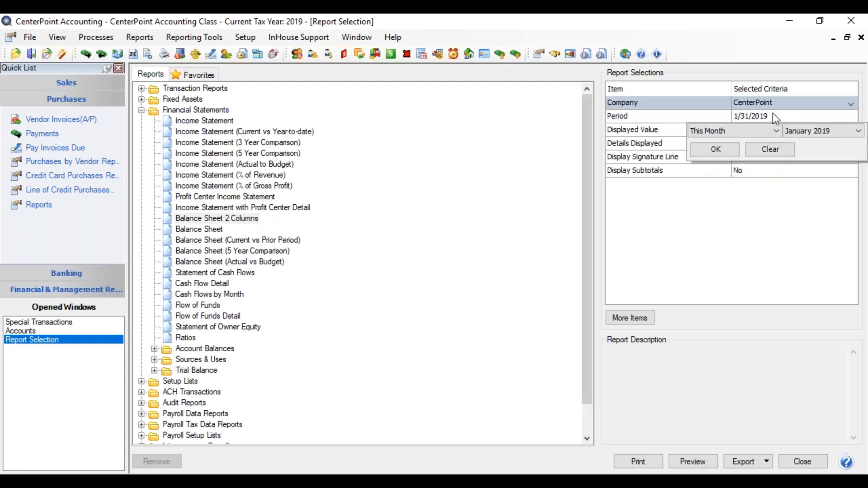
click(776, 133)
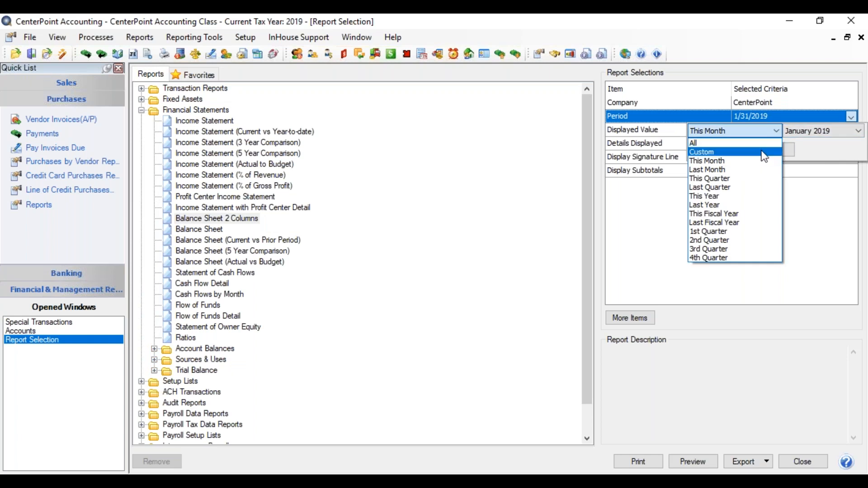
click(777, 142)
click(854, 131)
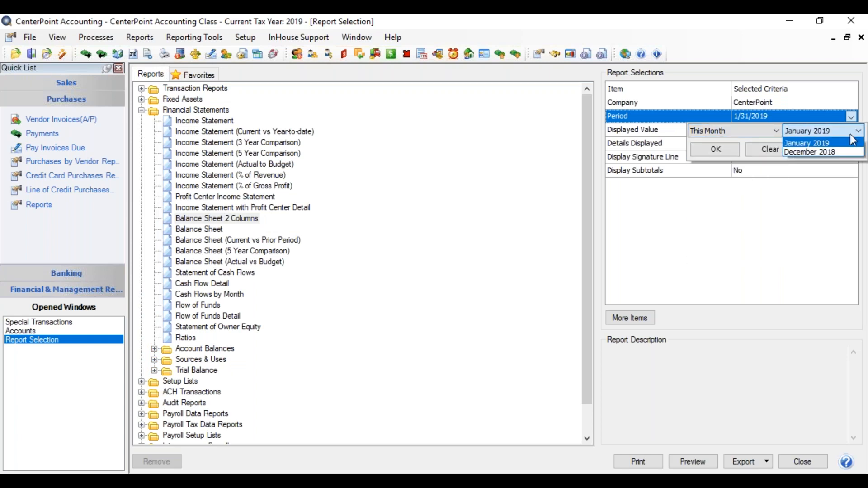
click(840, 149)
click(715, 150)
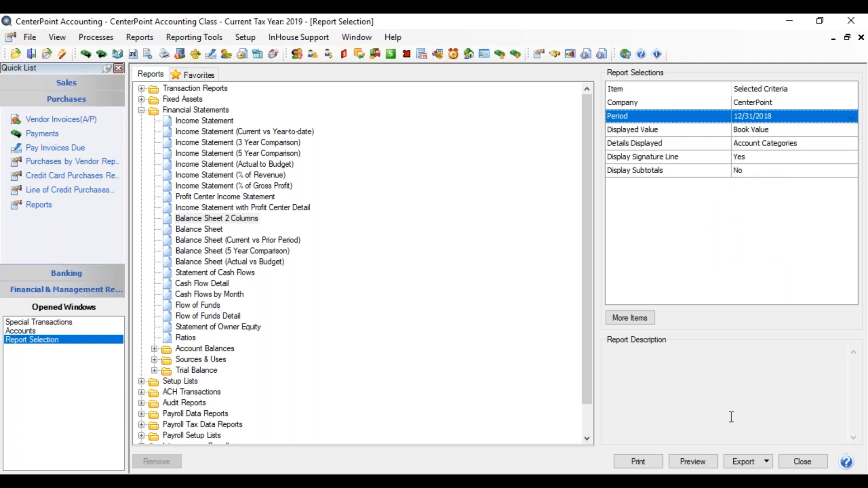
click(688, 459)
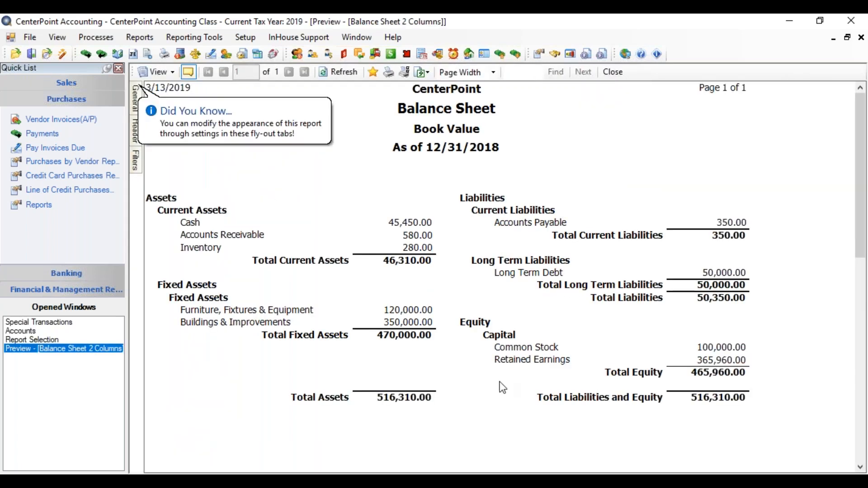